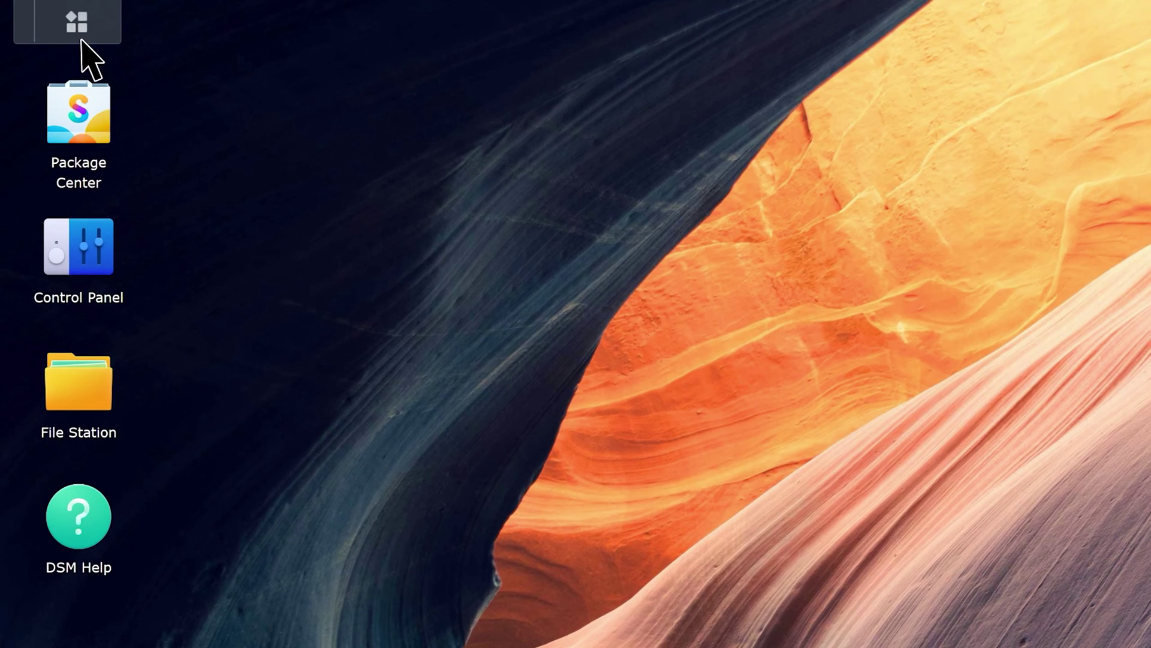
# - Launch Active Backup for Business and show its Virtual Machine section listing Hyper-V machines
pyautogui.click(82, 37)
pyautogui.click(239, 579)
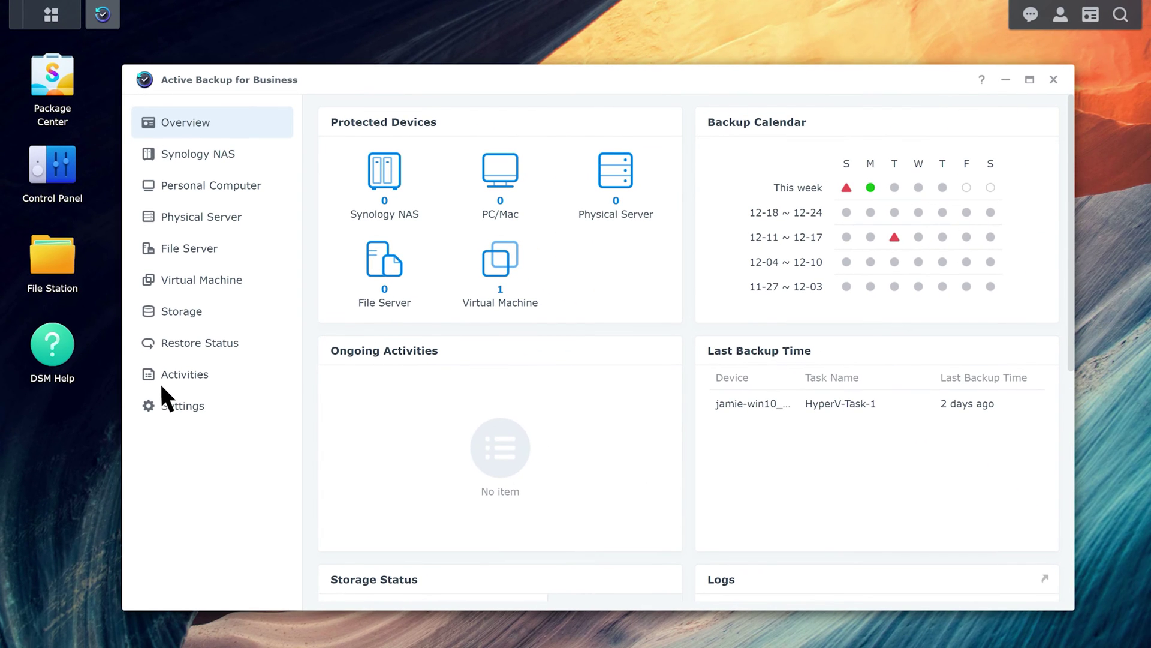
pyautogui.click(184, 291)
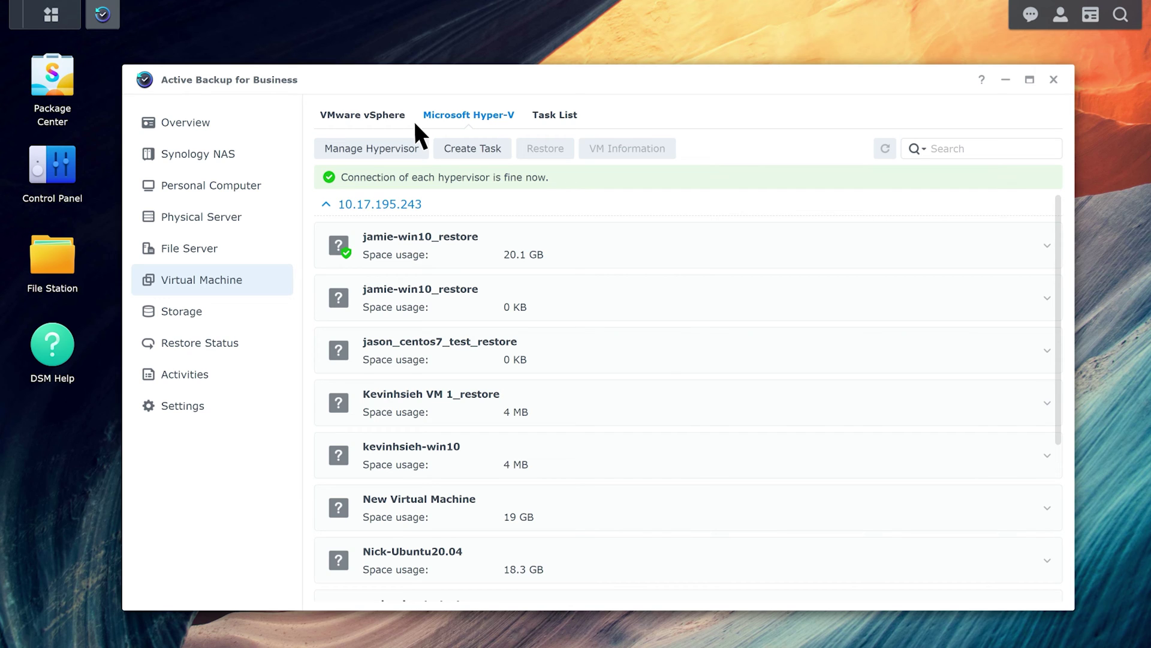
# - Start adding a new hypervisor from Manage Hypervisor on the VMware vSphere tab
pyautogui.click(367, 116)
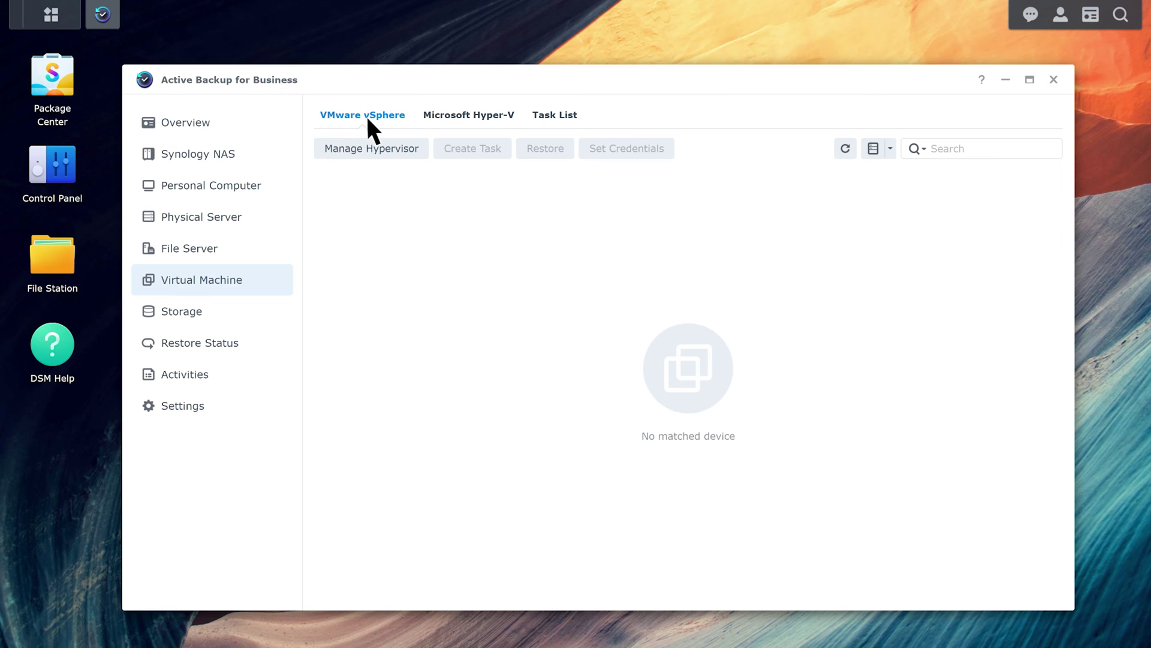
pyautogui.click(367, 150)
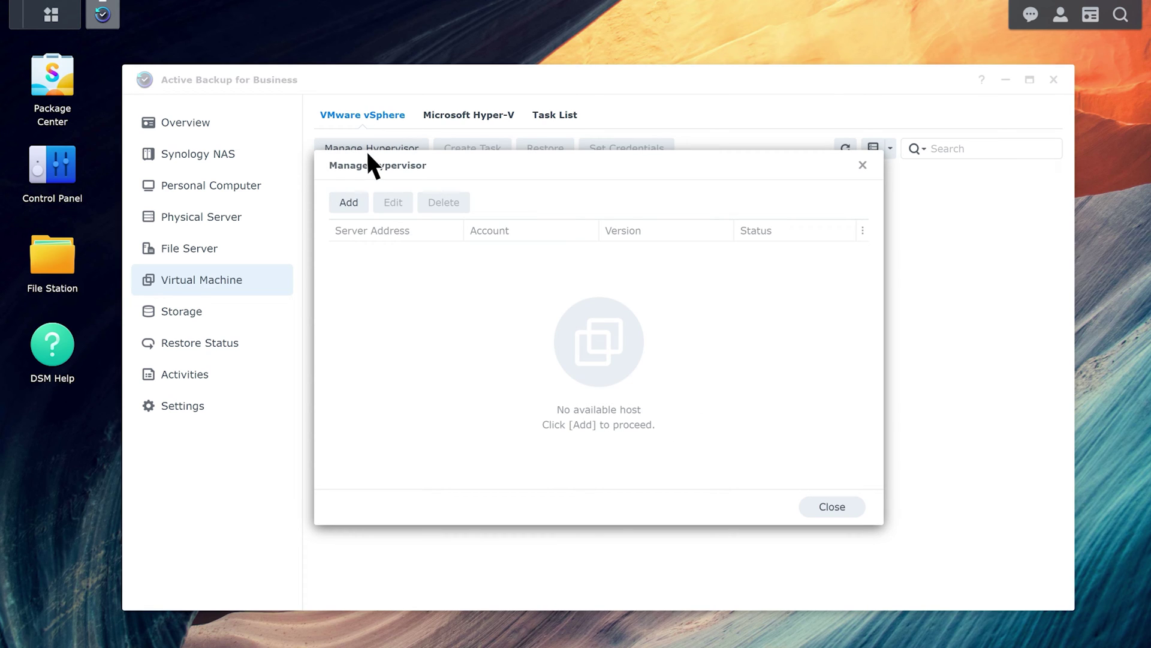
pyautogui.click(354, 203)
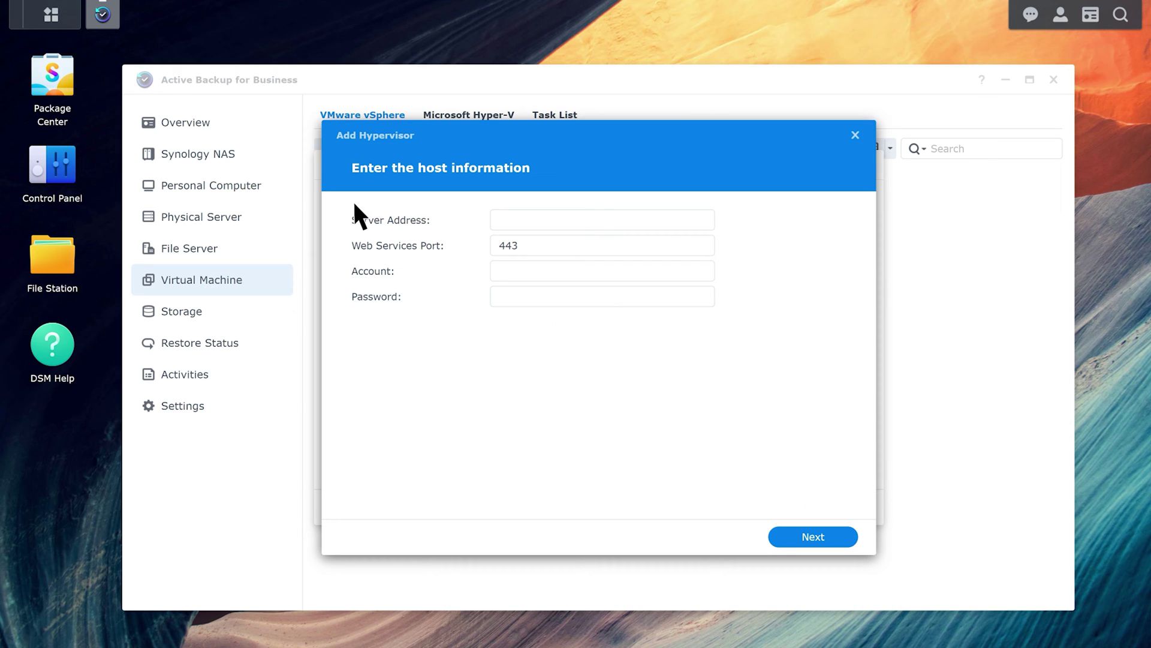
# - Add ESXi host bat-esxi3.syno with account root and its password, then close the hypervisor list
pyautogui.write('b')
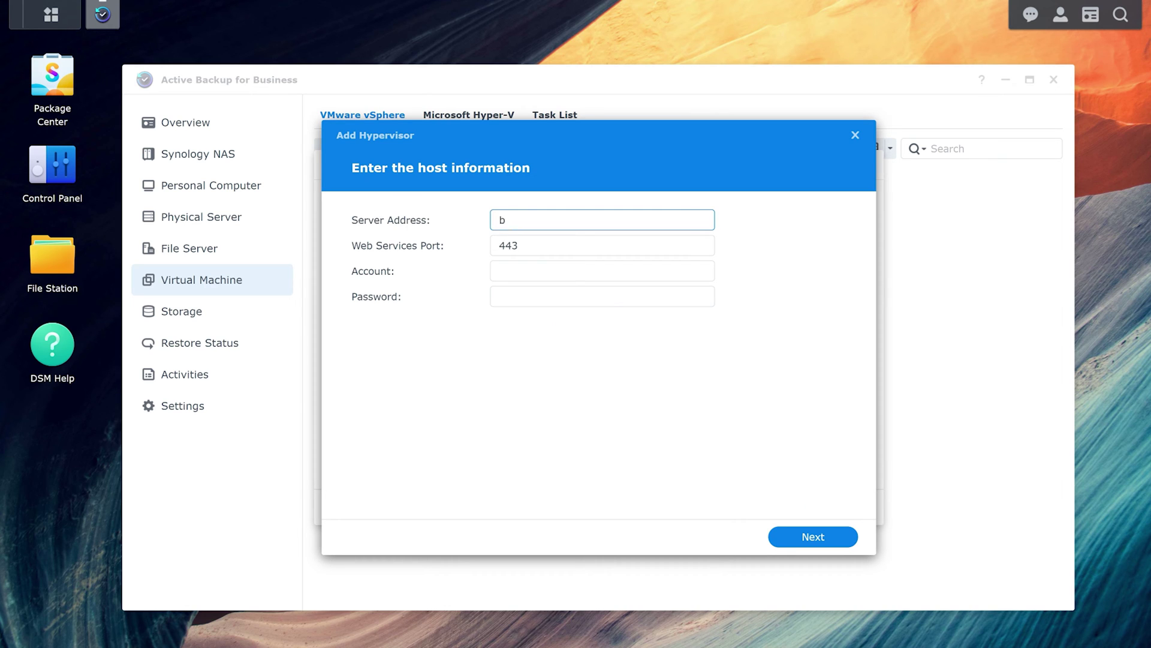
pyautogui.write('at-esxi3.syno')
pyautogui.press('Tab')
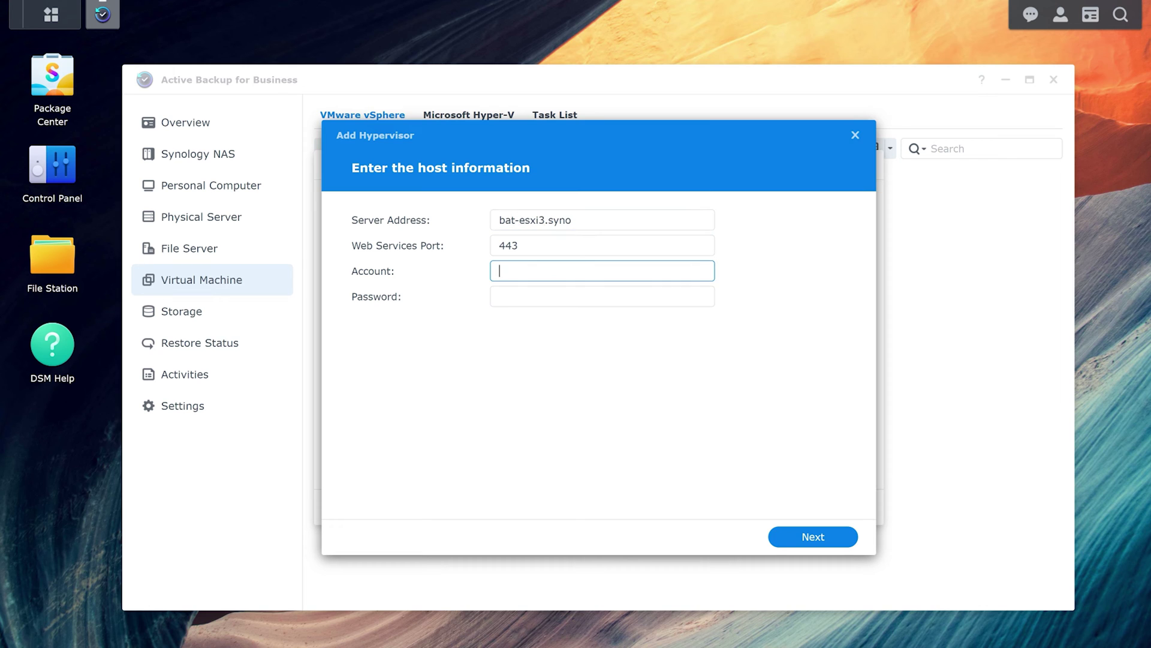
pyautogui.write('root')
pyautogui.press('Tab')
pyautogui.write('P*******')
pyautogui.click(577, 308)
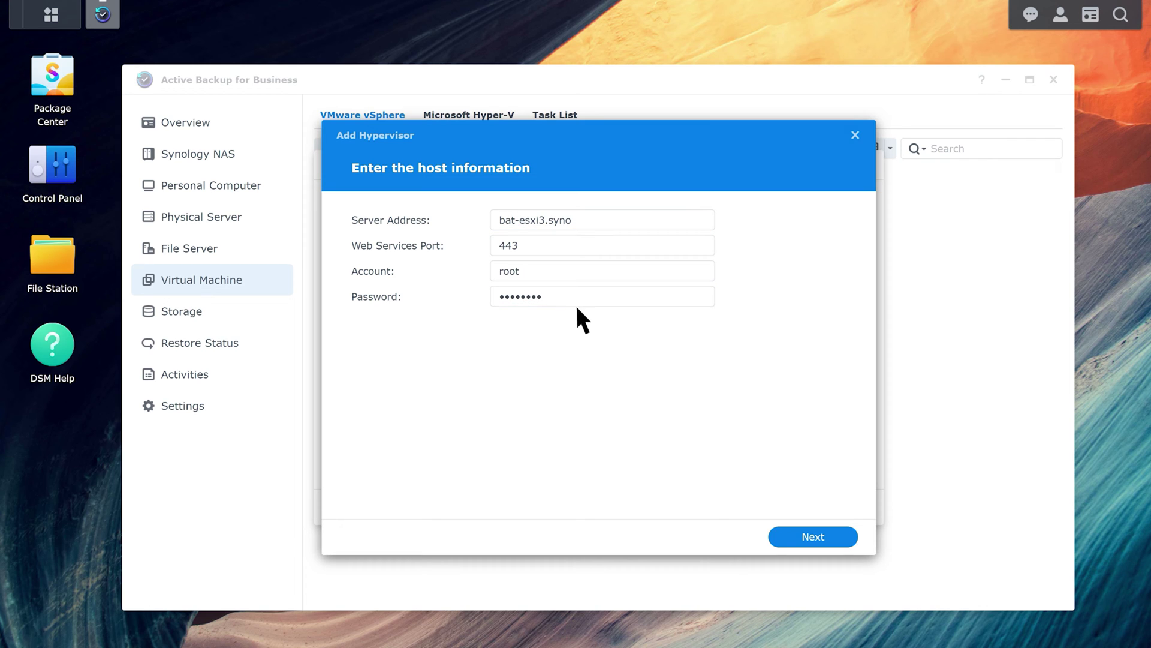
pyautogui.click(820, 537)
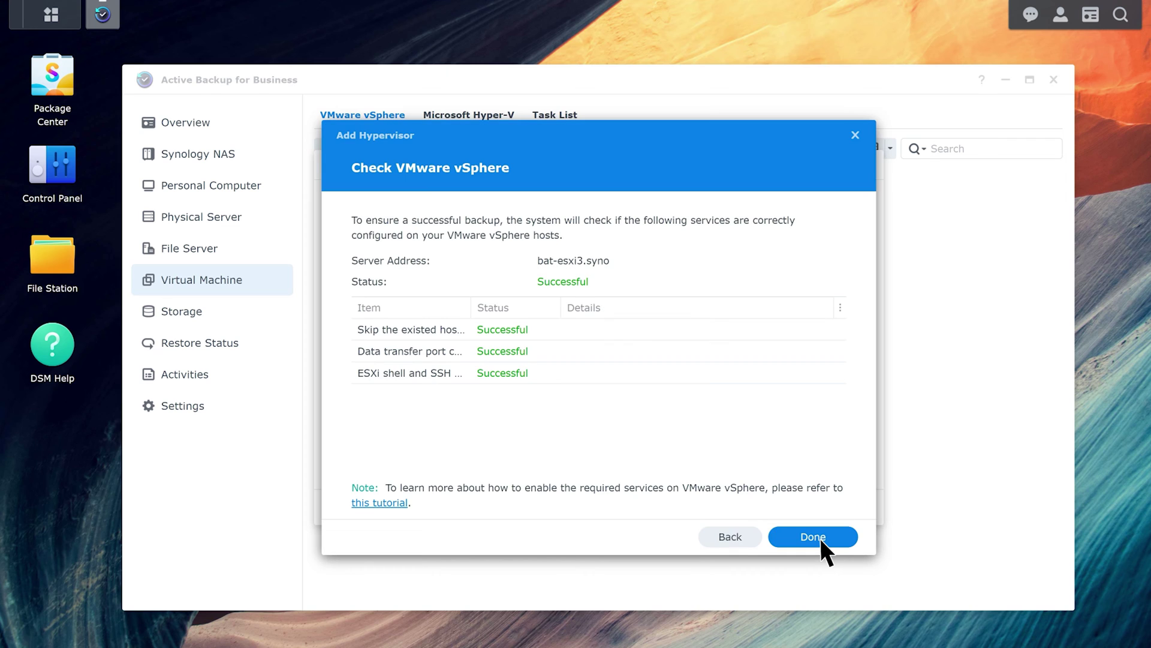
pyautogui.click(820, 538)
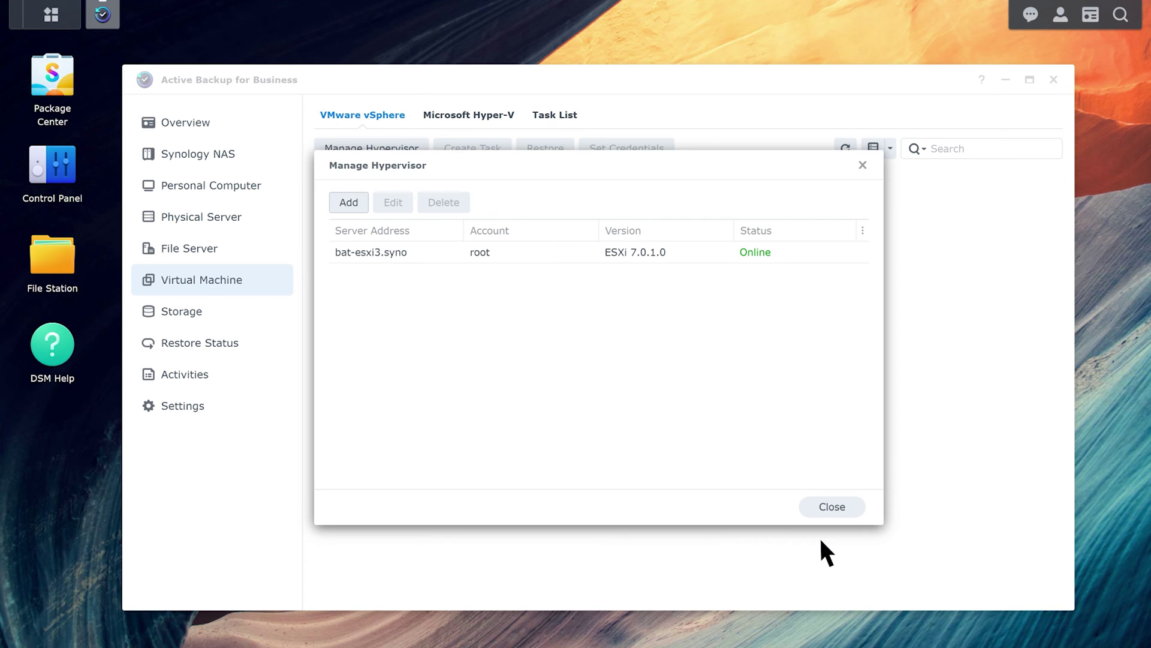
pyautogui.click(837, 509)
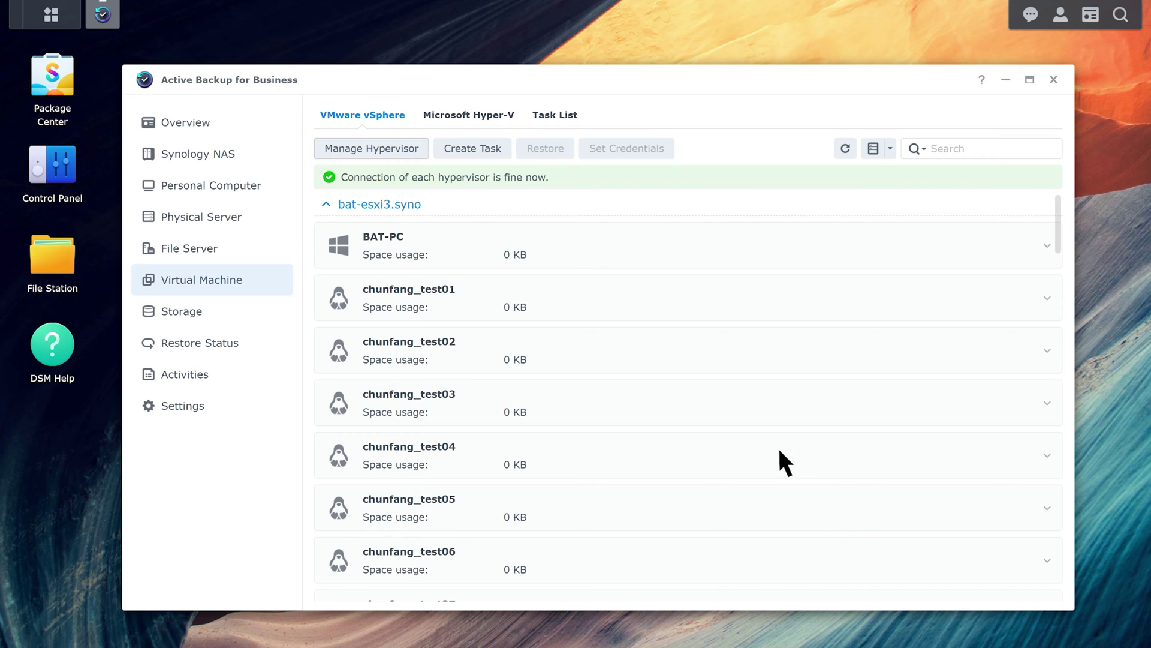
# - Create a vSphere task named 'Backup task' including the PC_full_restore VM from bat-esxi3.syno
pyautogui.click(487, 149)
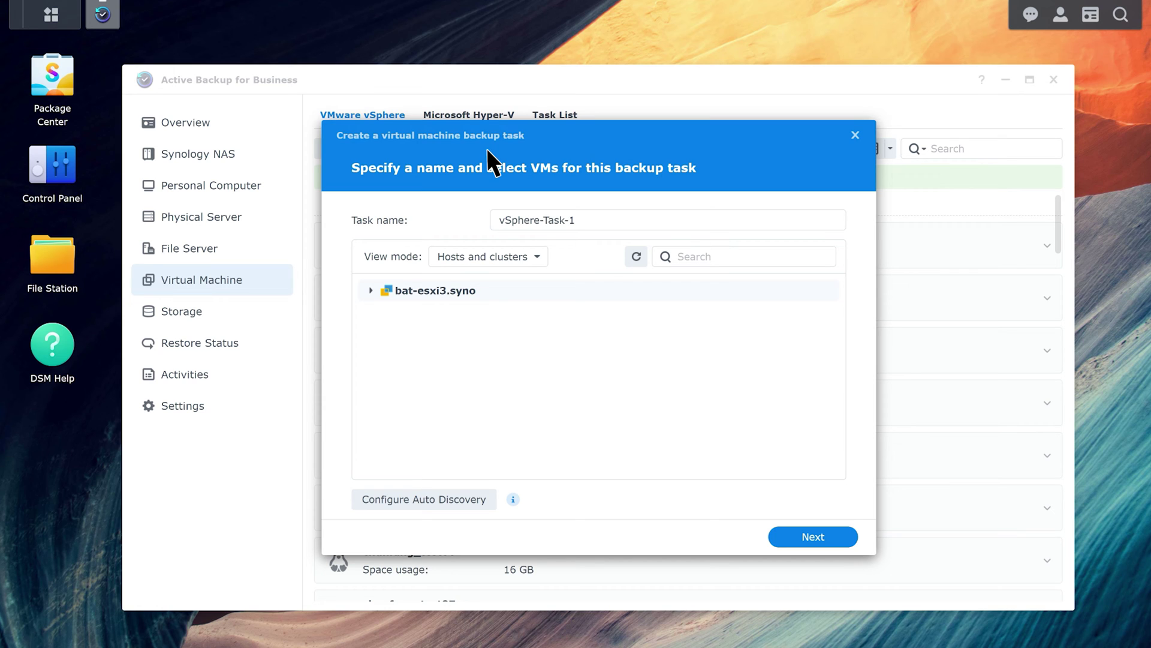
pyautogui.click(586, 219)
pyautogui.press('BackSpace')
pyautogui.press('BackSpace')
pyautogui.press('BackSpace')
pyautogui.press('BackSpace')
pyautogui.press('BackSpace')
pyautogui.press('BackSpace')
pyautogui.press('BackSpace')
pyautogui.press('BackSpace')
pyautogui.press('BackSpace')
pyautogui.press('BackSpace')
pyautogui.press('BackSpace')
pyautogui.press('BackSpace')
pyautogui.press('BackSpace')
pyautogui.press('BackSpace')
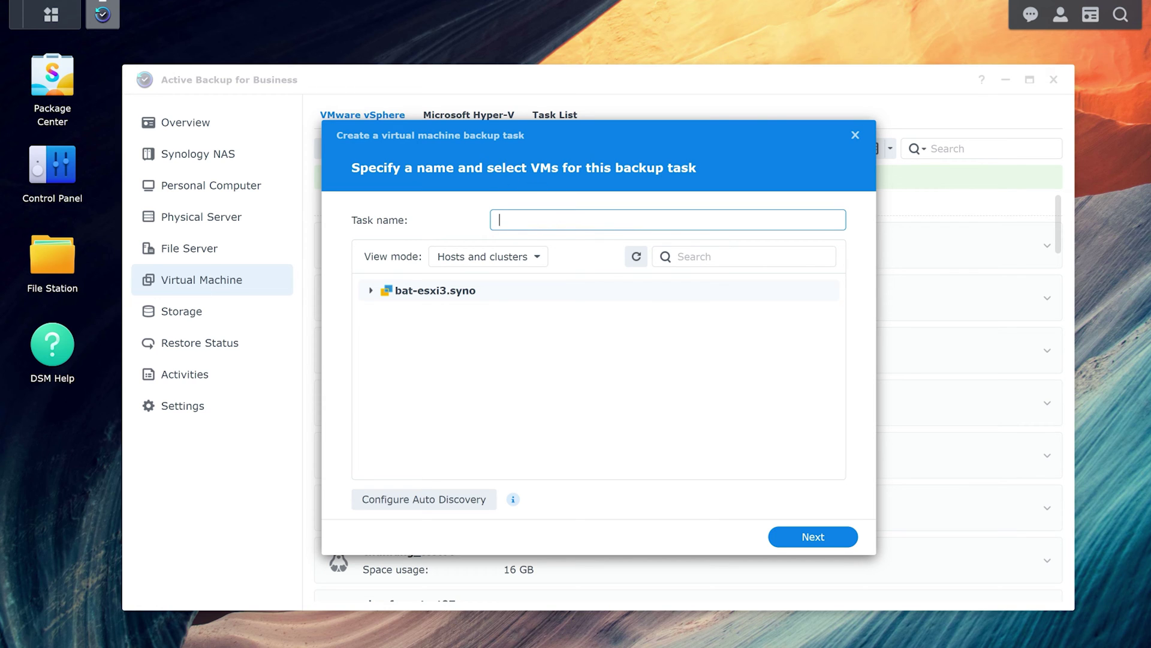
pyautogui.write('Backup task')
pyautogui.click(445, 291)
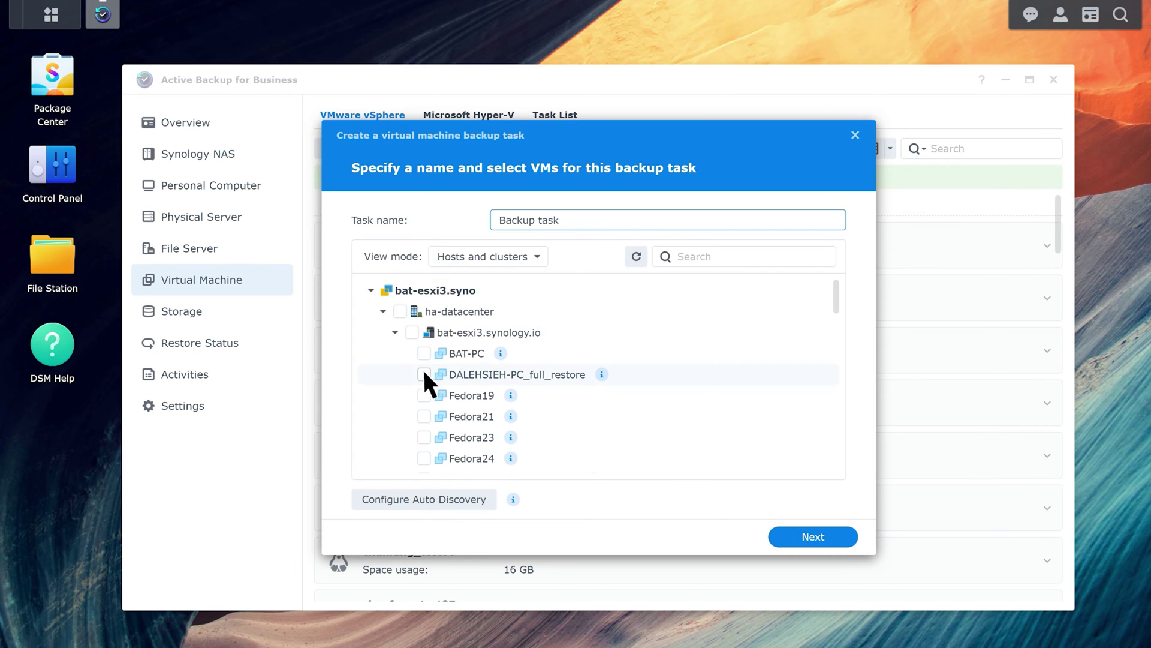
pyautogui.click(424, 375)
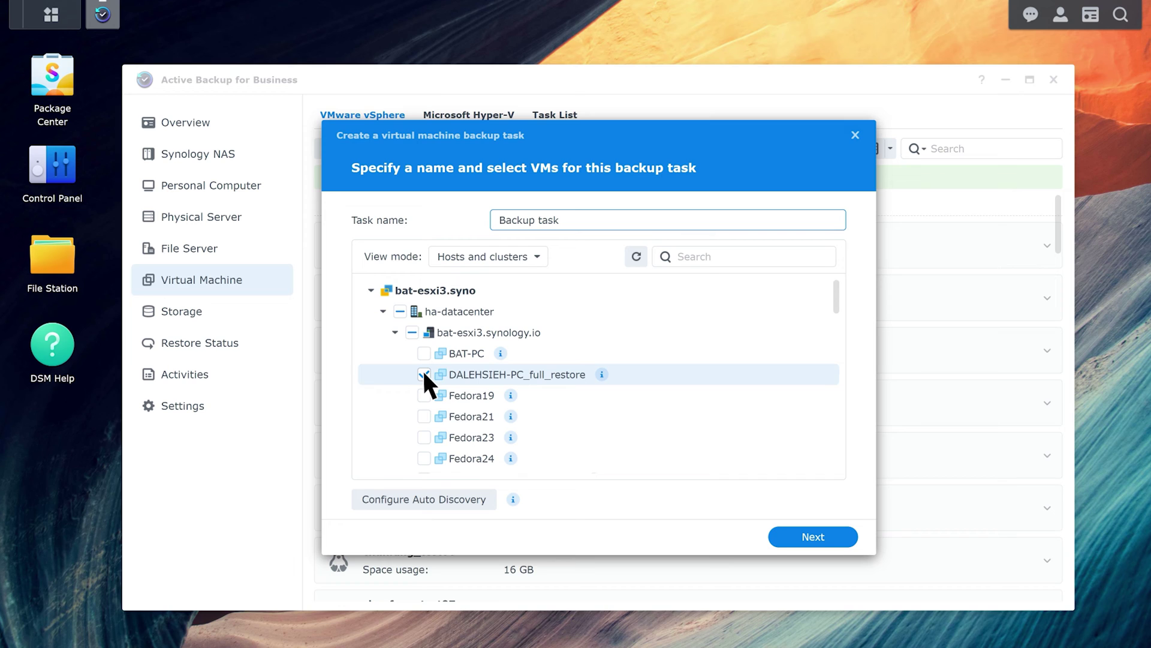
# - Enable Auto Discovery for bat-esxi3.synology.io and continue to the backup destination page
pyautogui.click(491, 502)
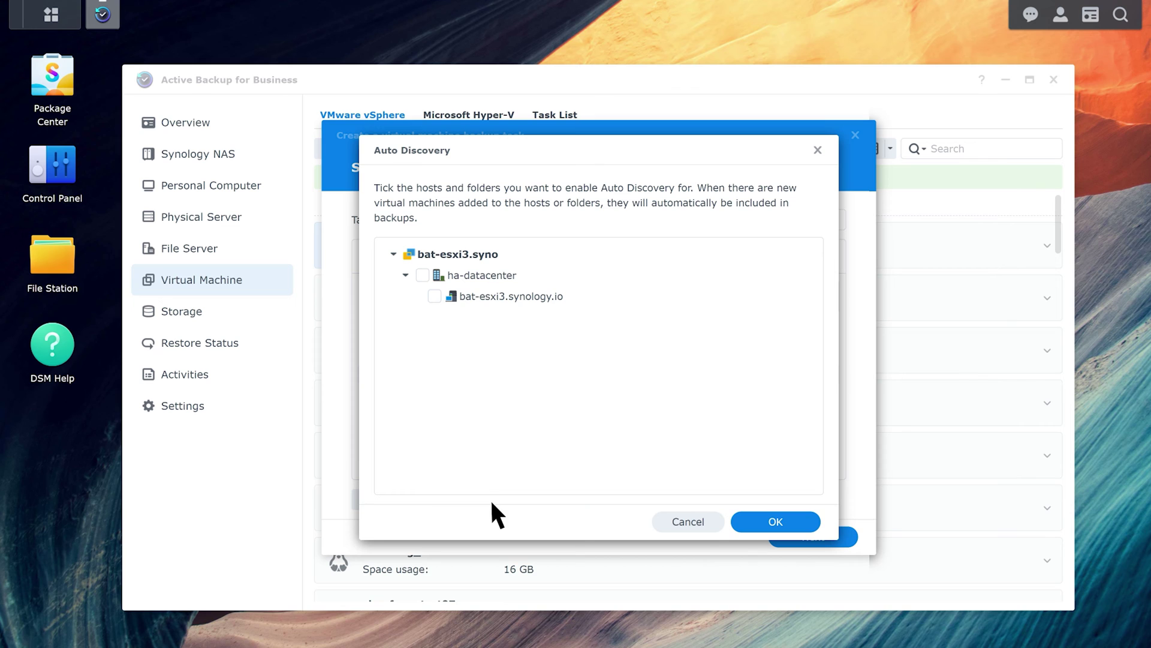
pyautogui.click(435, 296)
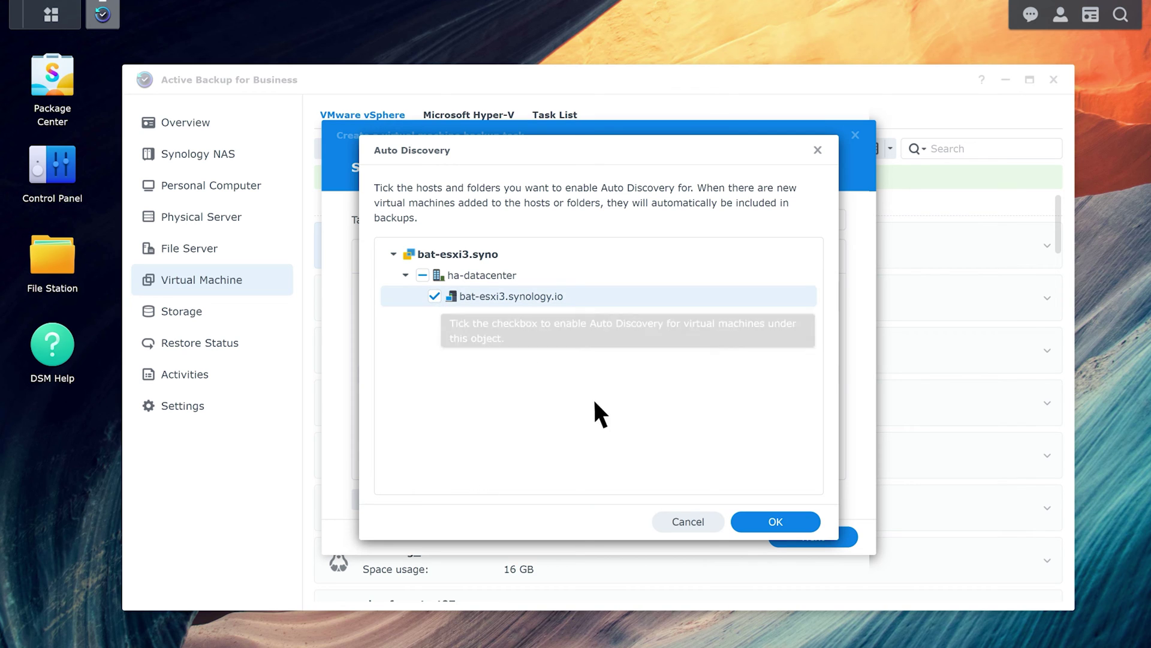
pyautogui.click(788, 529)
pyautogui.click(788, 530)
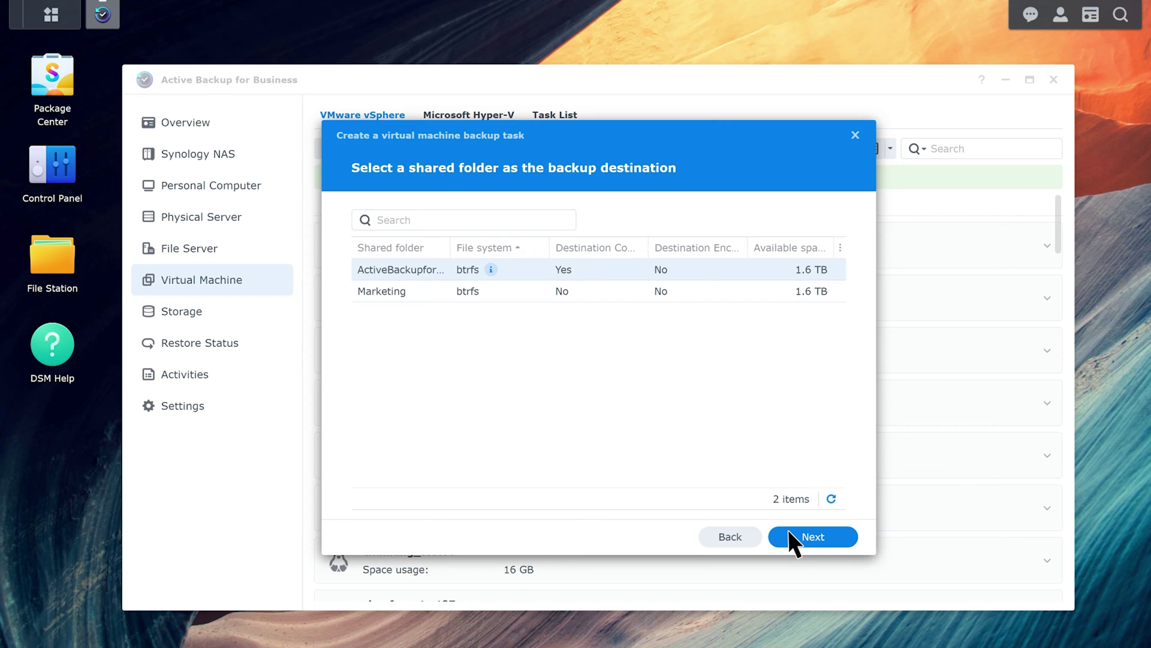
# - Accept the ActiveBackupforBusiness destination and default settings, finish the wizard, and back up now
pyautogui.click(788, 530)
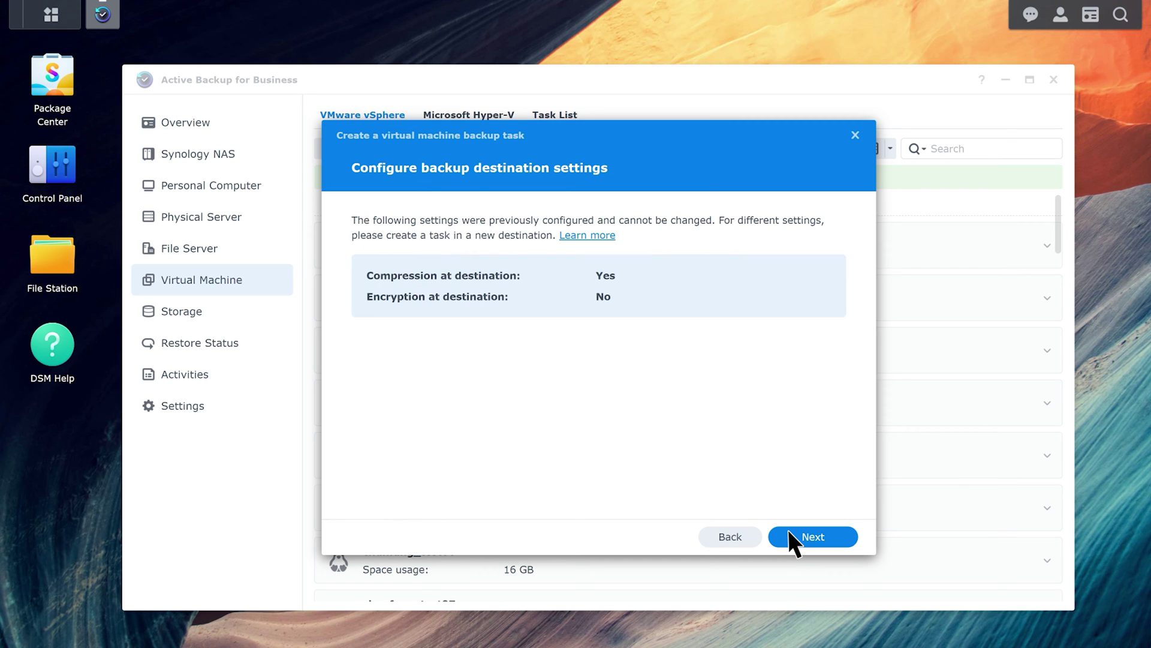
pyautogui.click(788, 530)
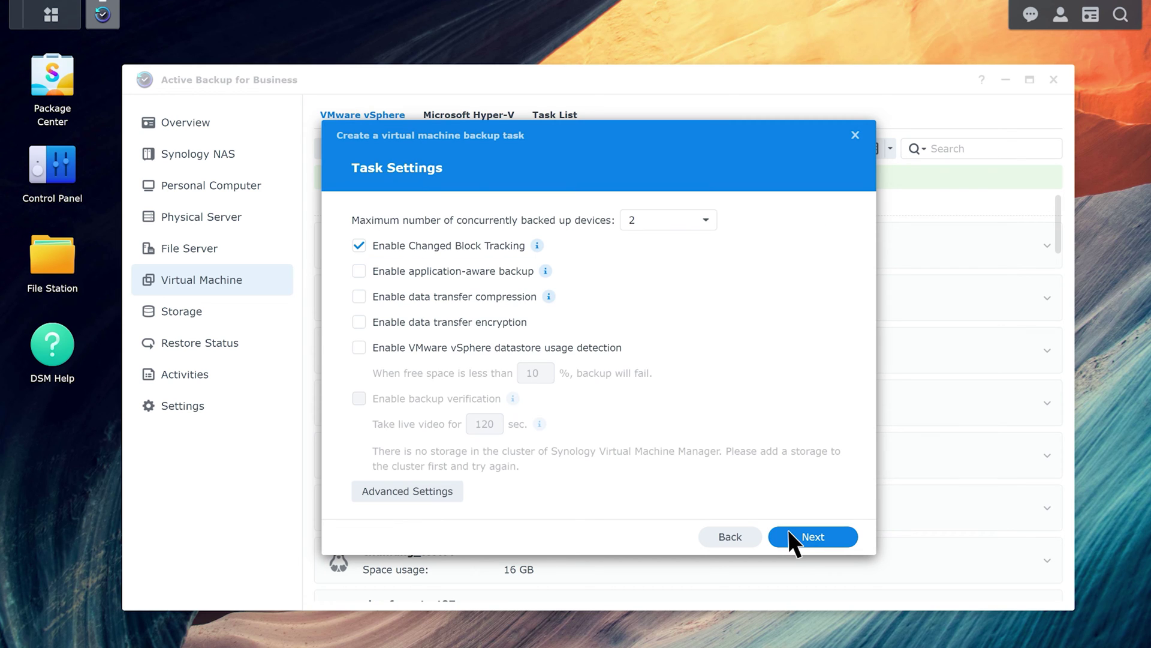
pyautogui.click(788, 530)
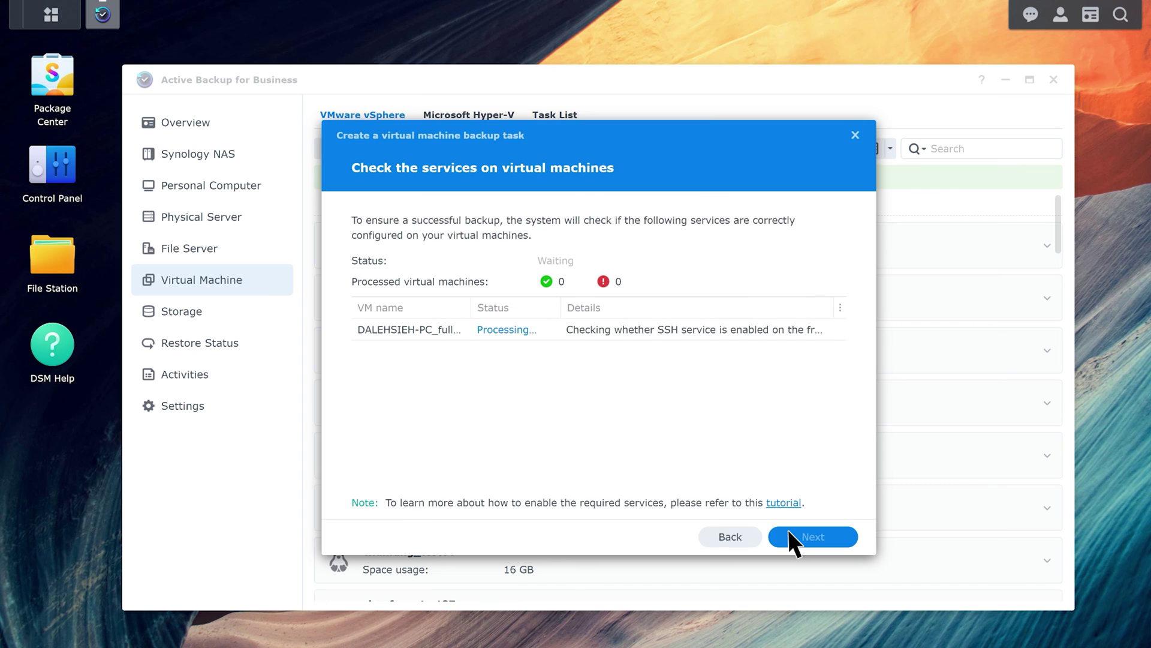
pyautogui.click(788, 530)
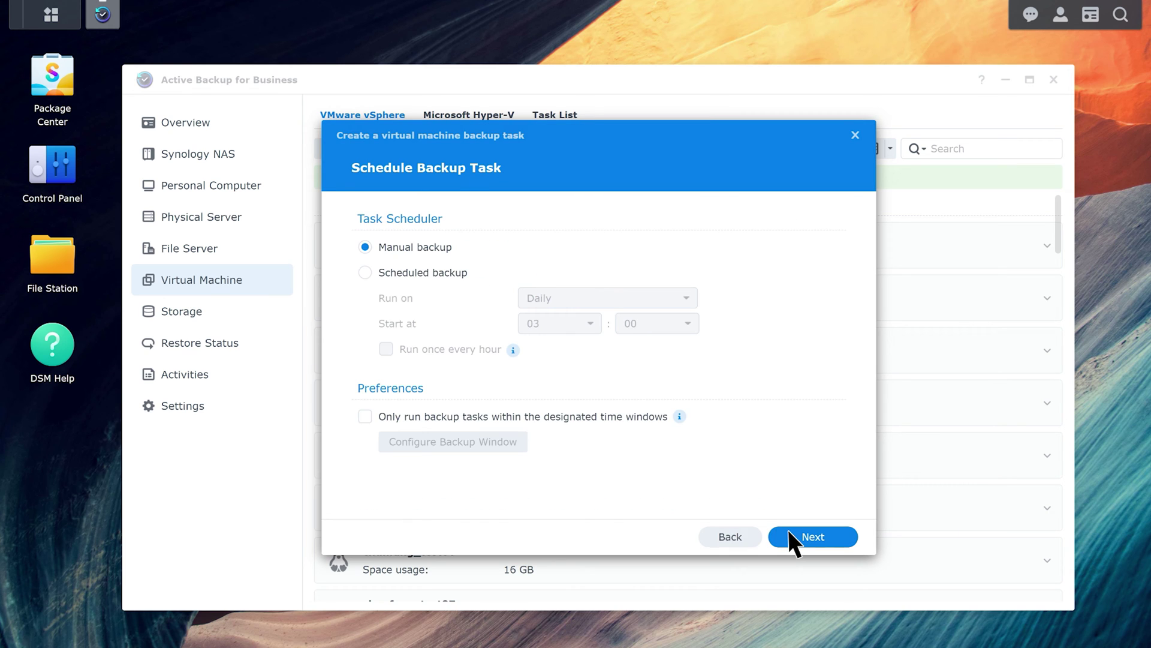
pyautogui.click(788, 530)
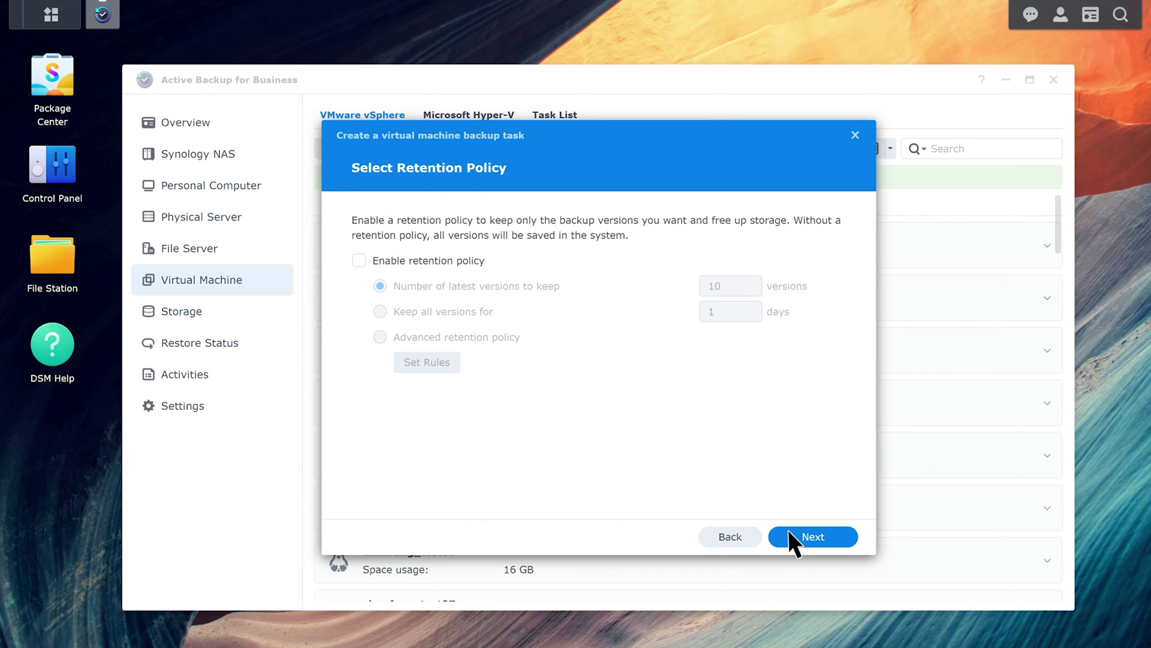
pyautogui.click(788, 531)
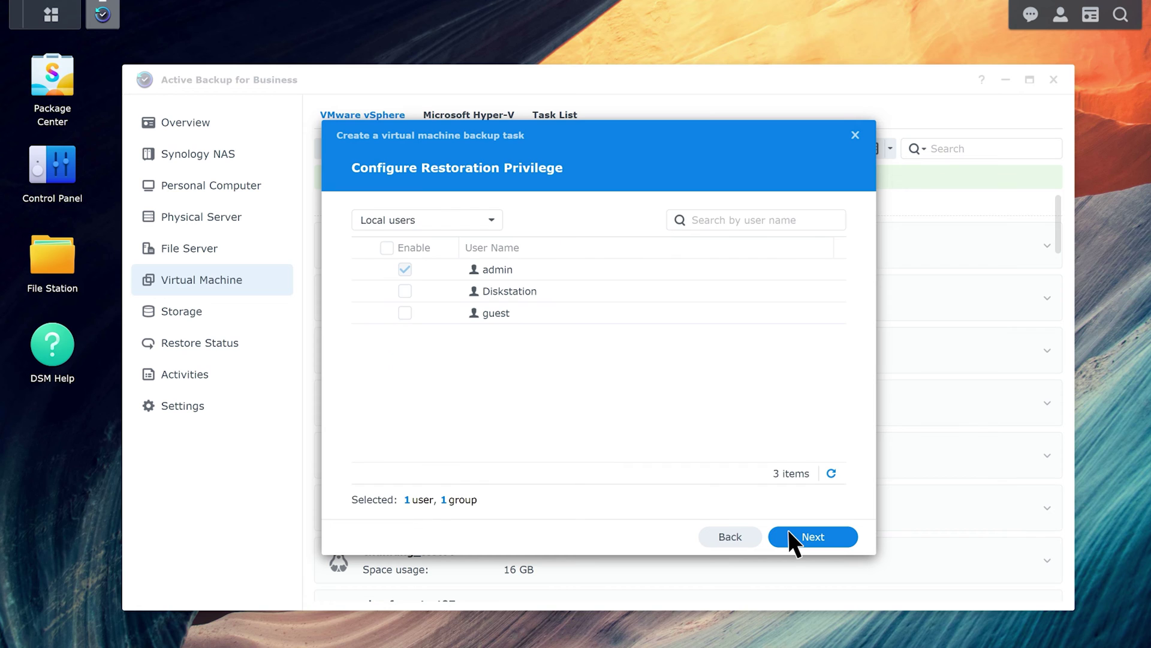
pyautogui.click(788, 531)
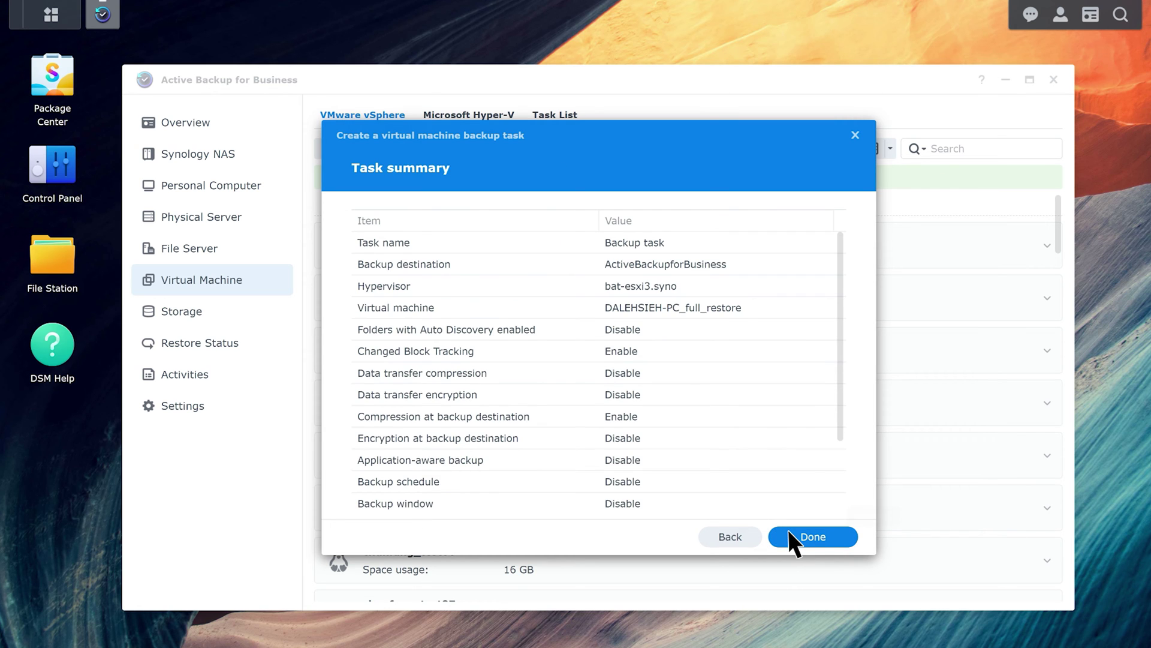
pyautogui.click(788, 530)
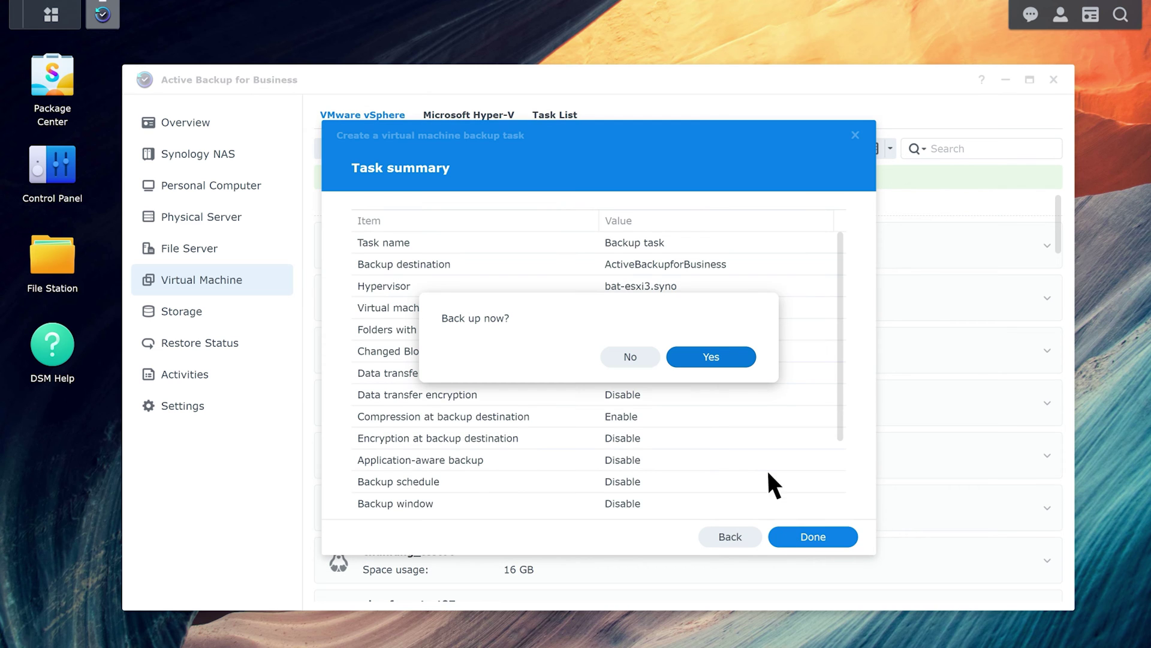
pyautogui.click(727, 356)
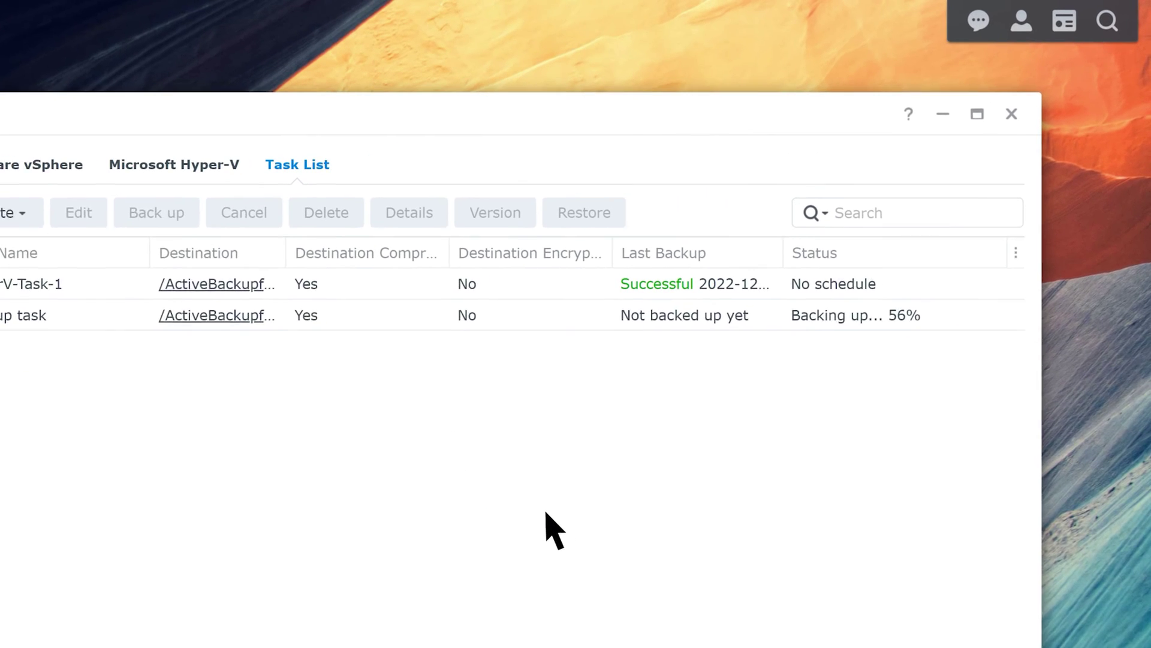
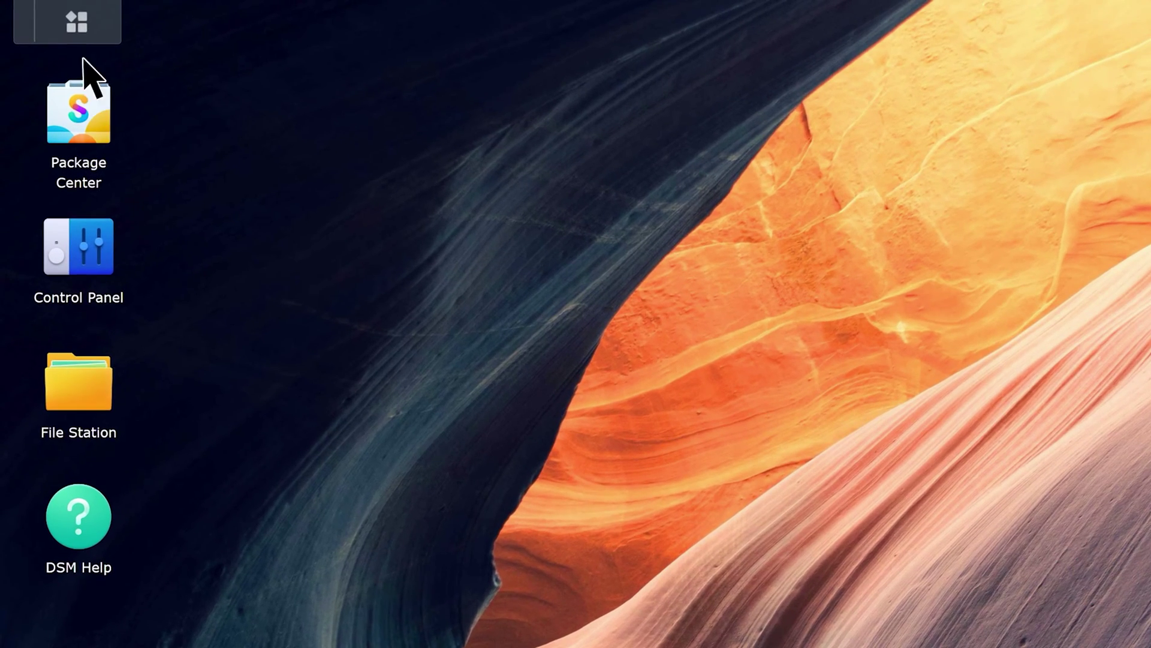
# - Launch Active Backup for Business and start a restore of the full-restore Windows VM from the Virtual Machine list
pyautogui.click(82, 41)
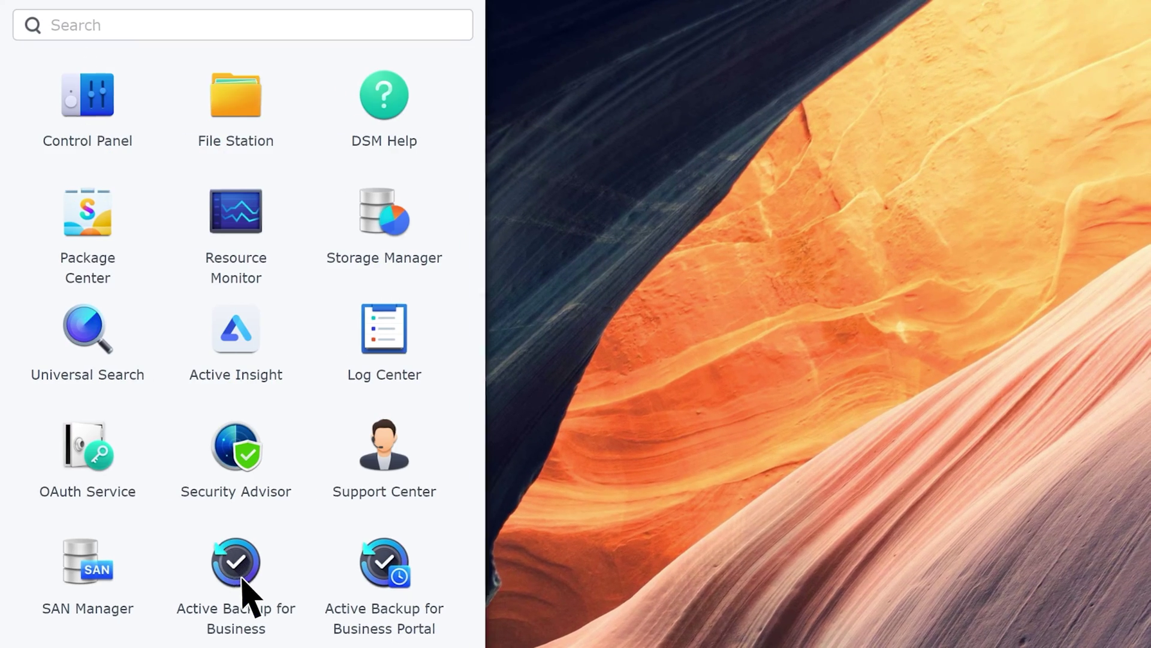
pyautogui.click(238, 573)
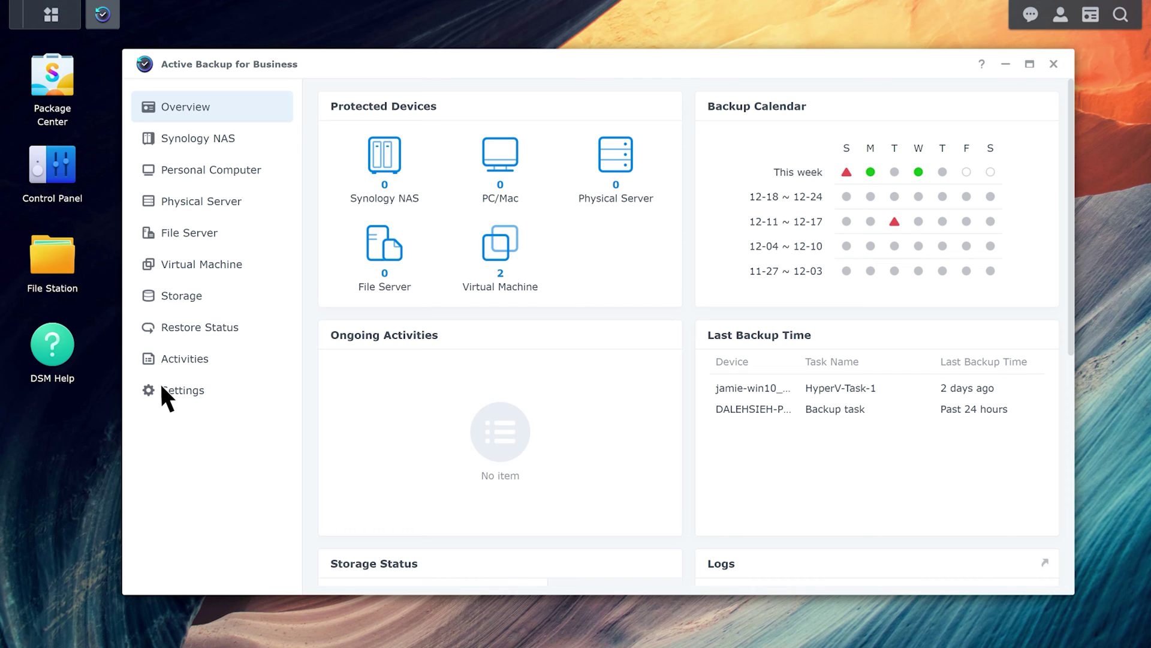
pyautogui.click(191, 277)
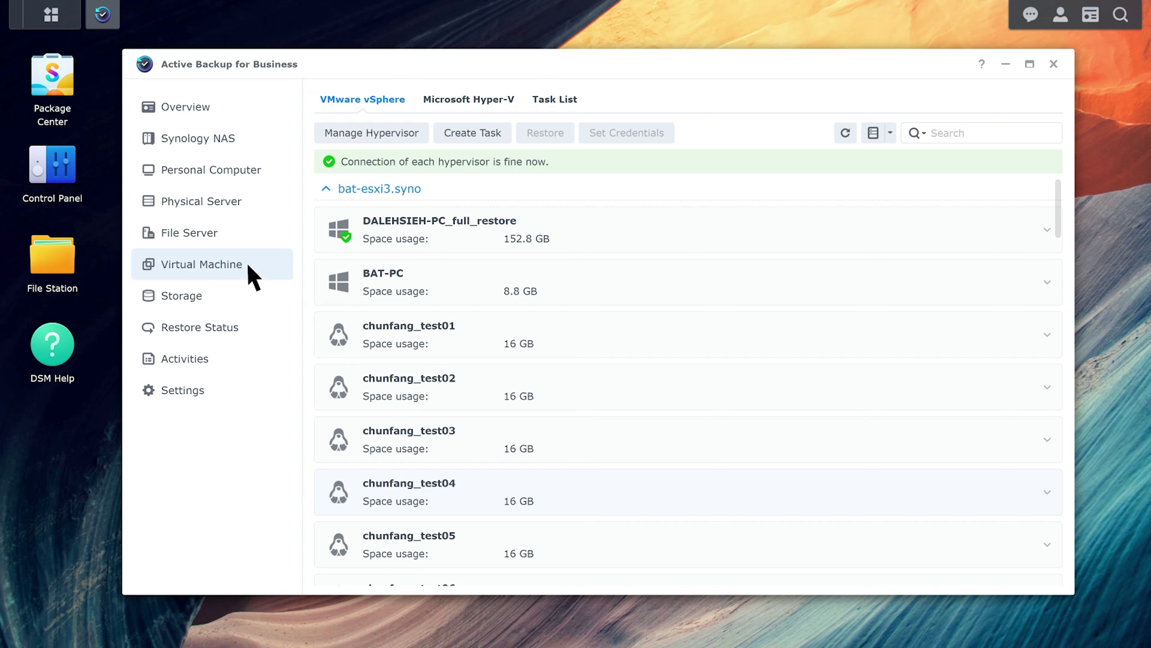
pyautogui.click(573, 234)
pyautogui.click(551, 137)
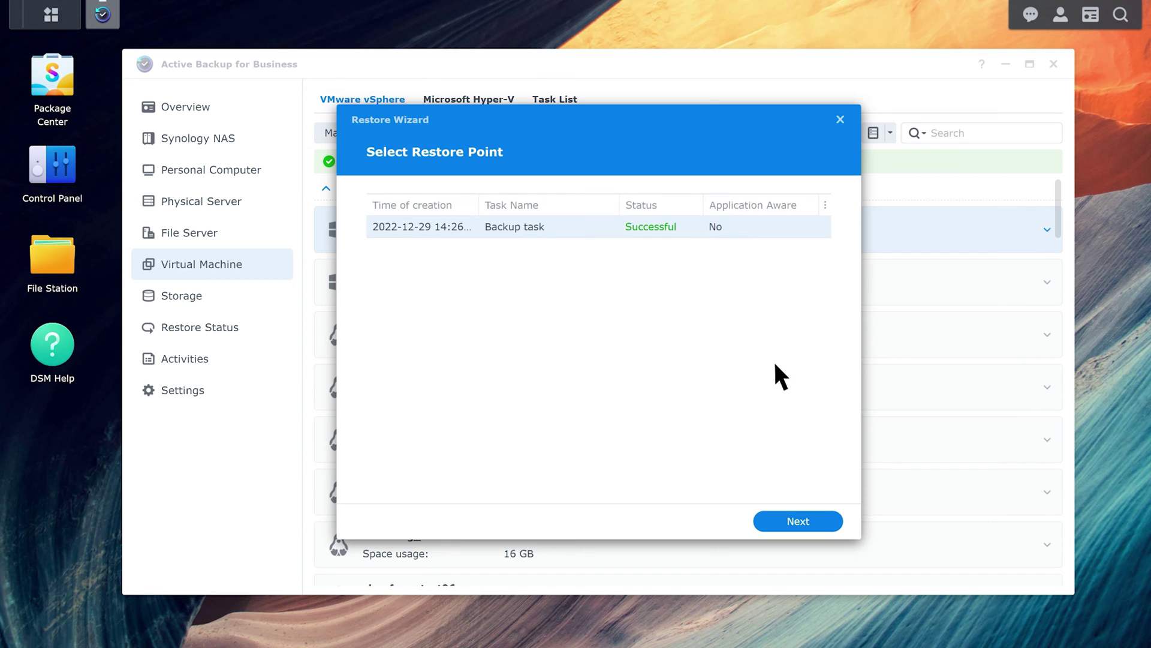
# - Instantly restore the VM from its successful backup to VMware vSphere at the original location
pyautogui.click(819, 520)
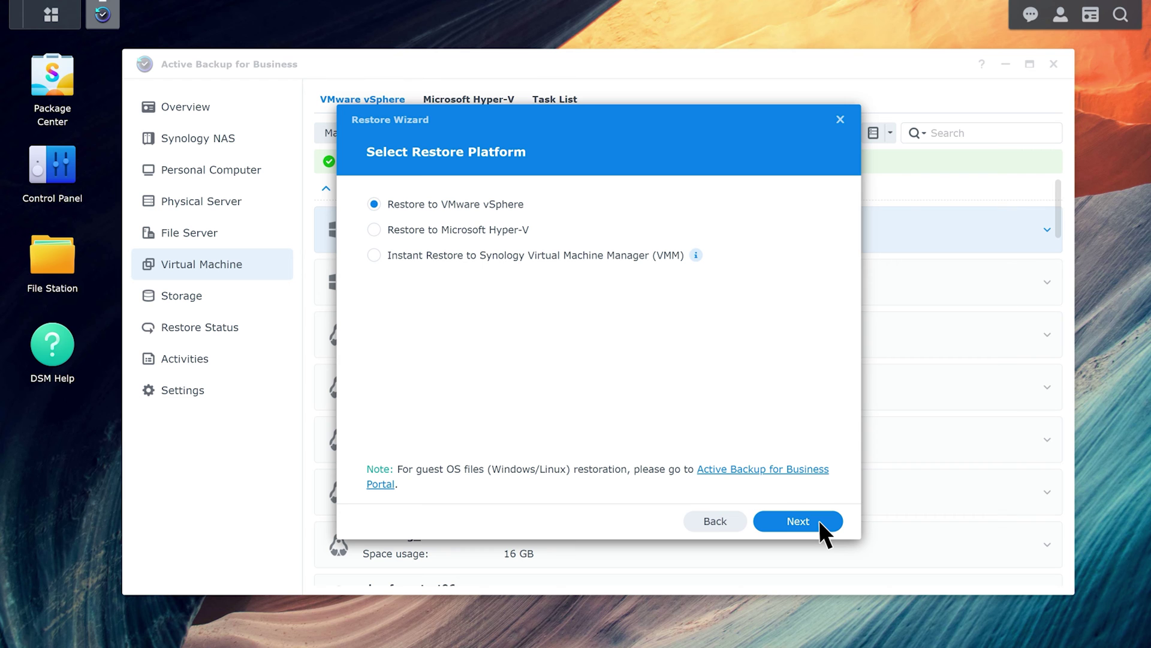
pyautogui.click(819, 519)
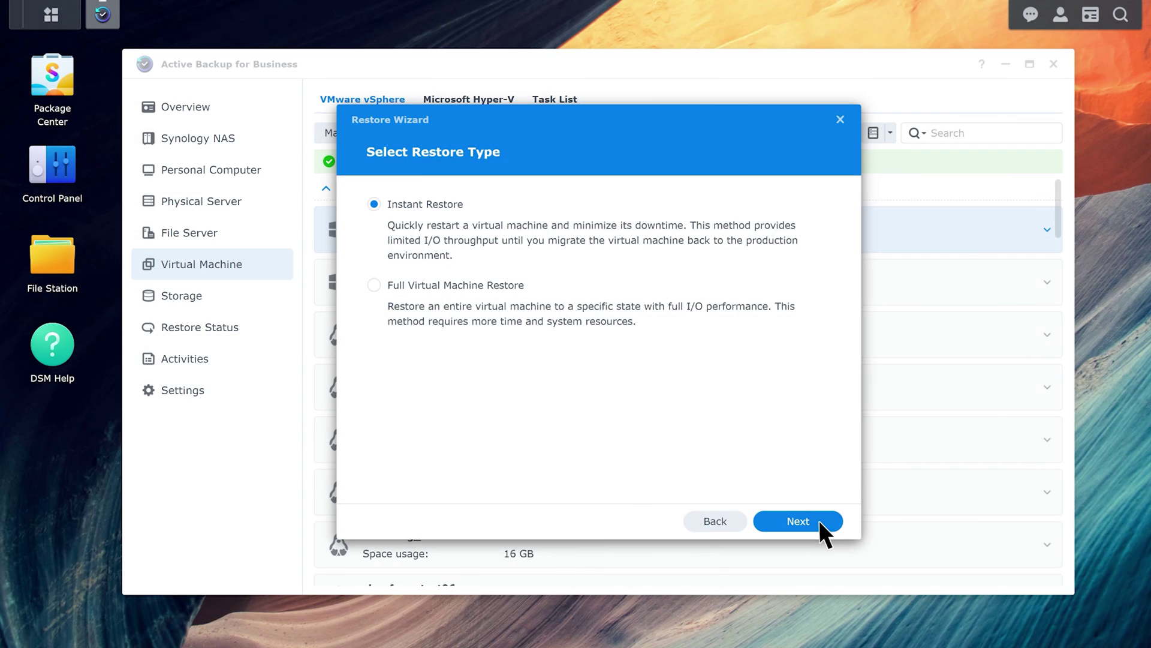
pyautogui.click(820, 521)
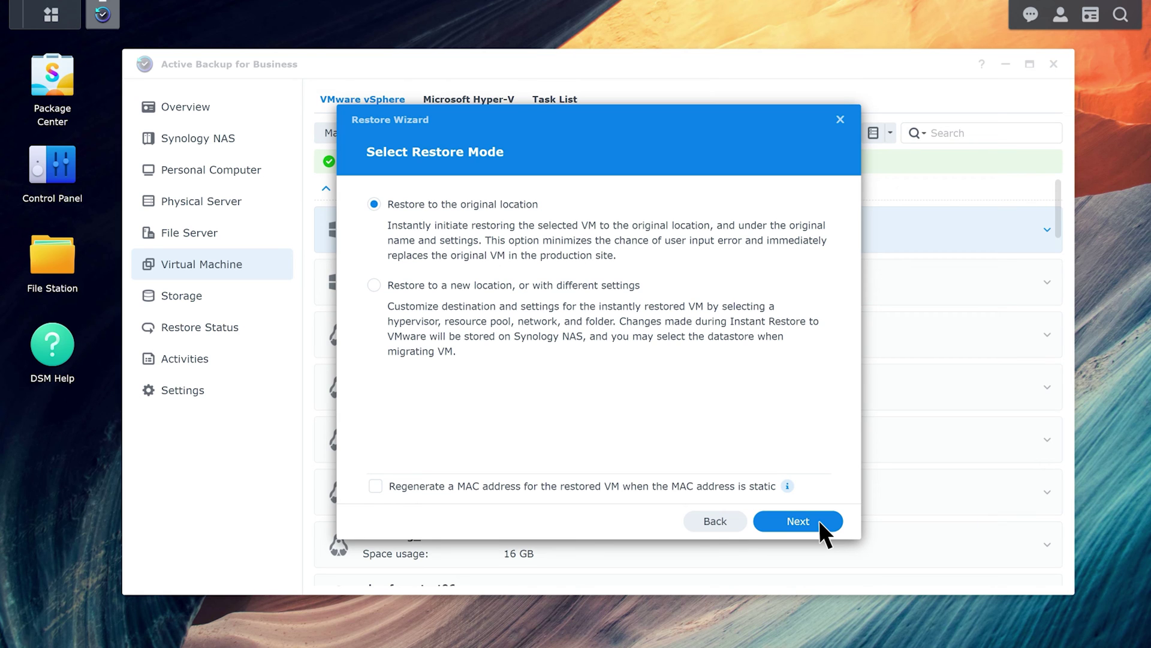
pyautogui.click(820, 521)
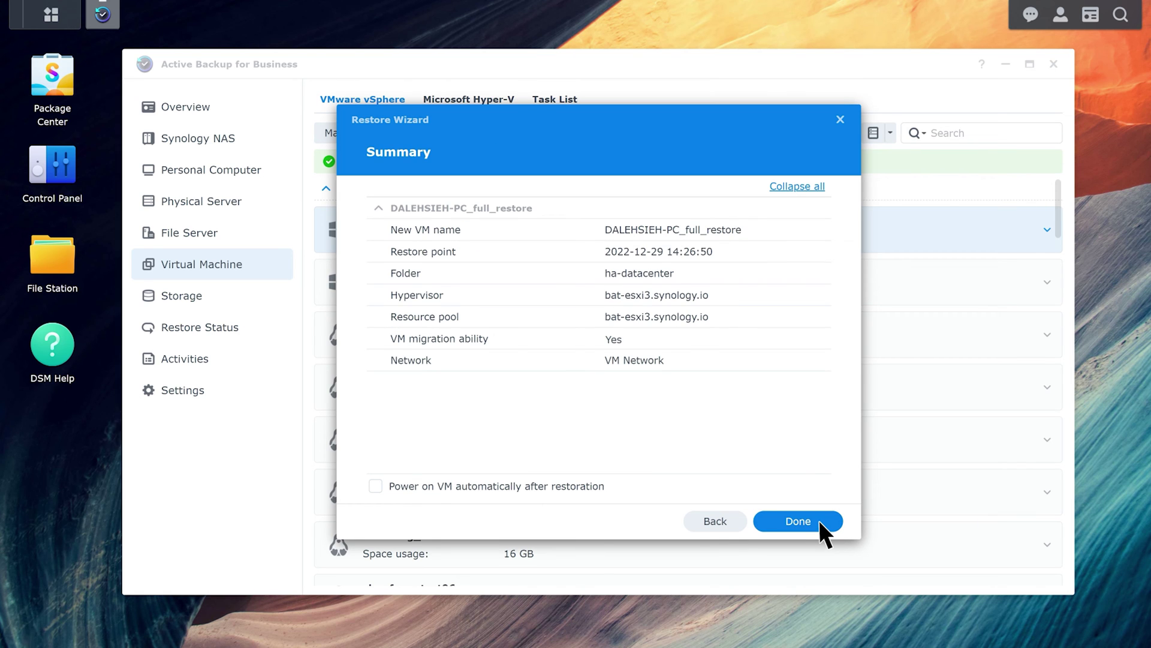
pyautogui.click(820, 521)
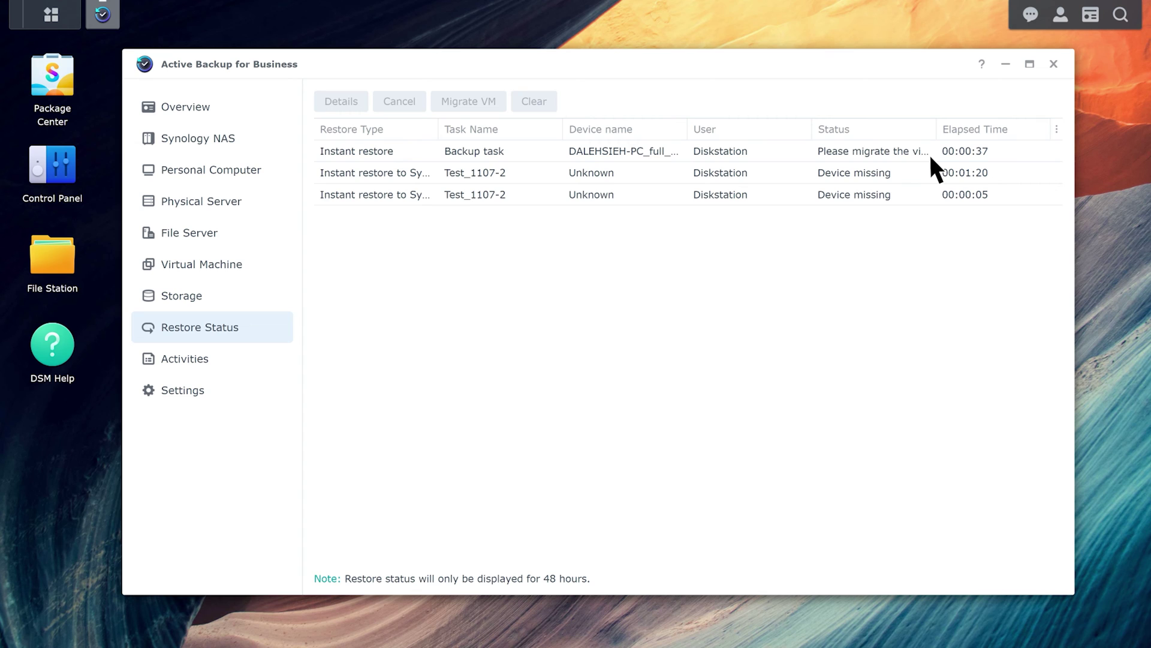
# - Select the Instant restore task in Restore Status, then close Active Backup for Business
pyautogui.click(930, 155)
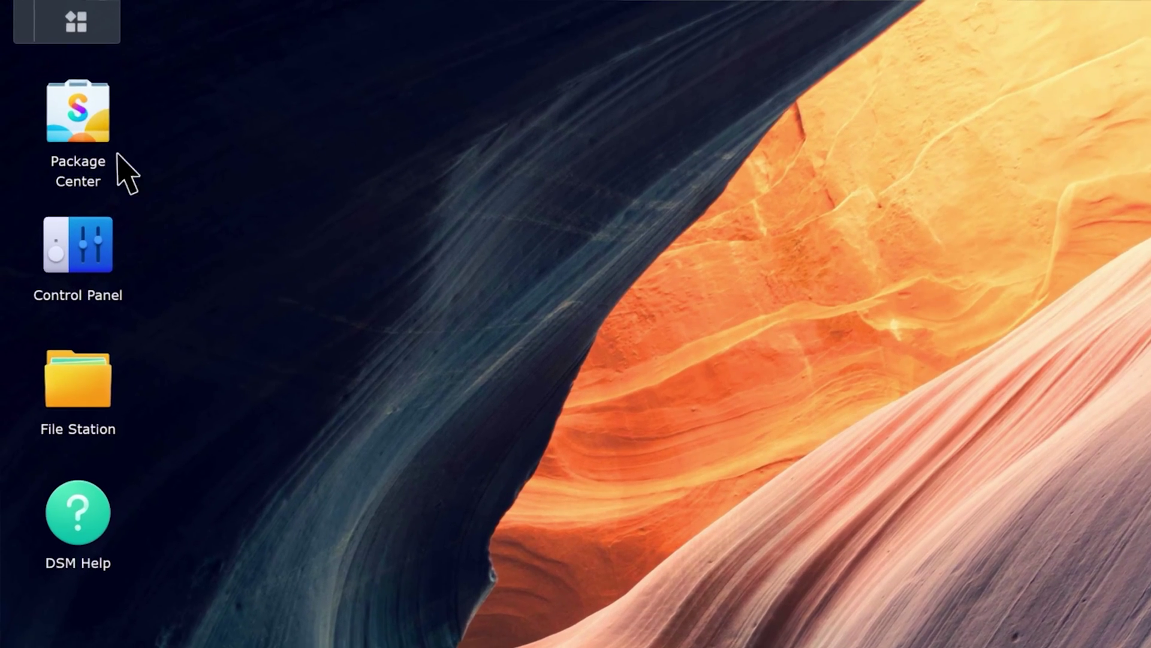
# - Relaunch Active Backup for Business and start another restore of the full-restore Windows VM
pyautogui.click(82, 41)
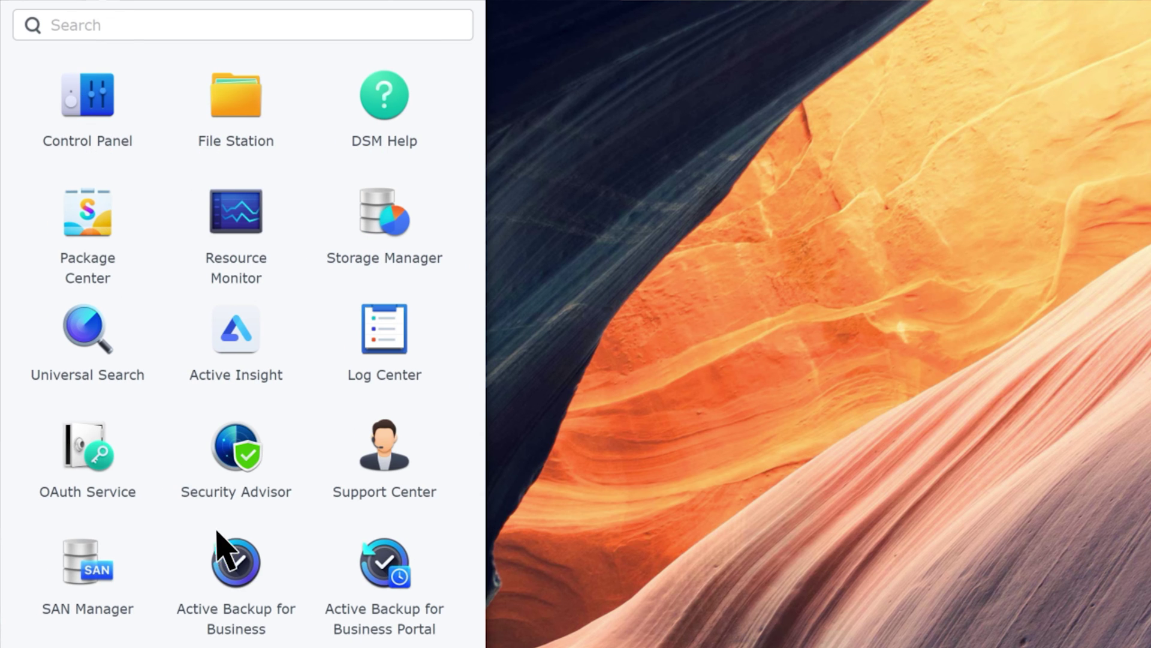
pyautogui.click(239, 569)
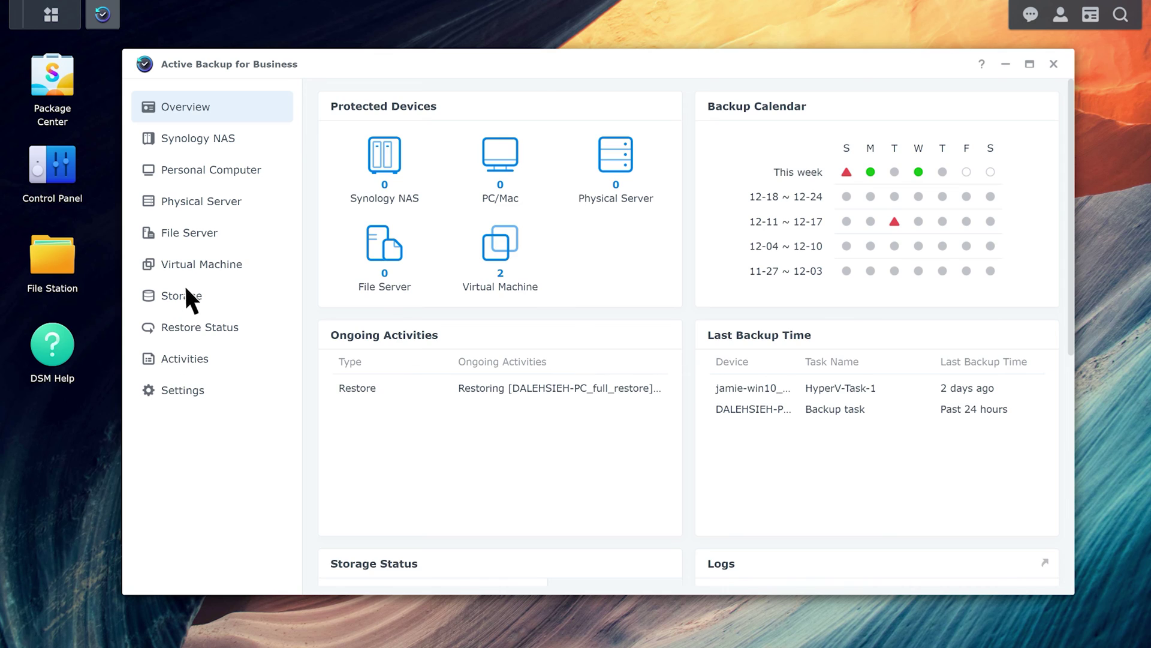
pyautogui.click(189, 267)
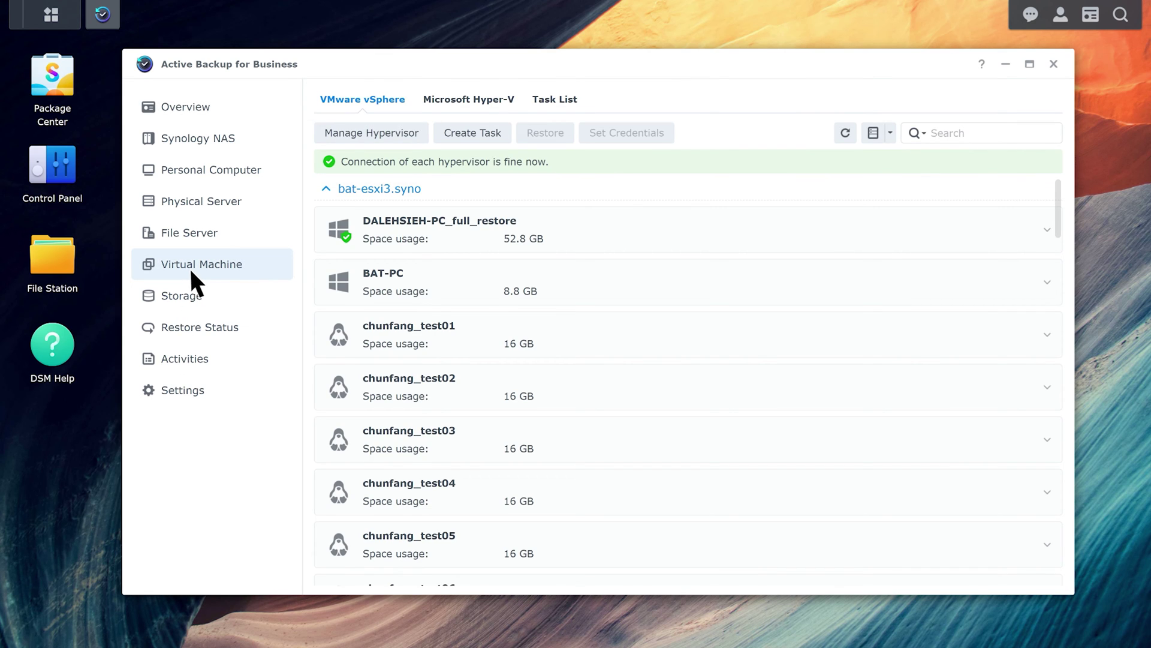
pyautogui.click(563, 239)
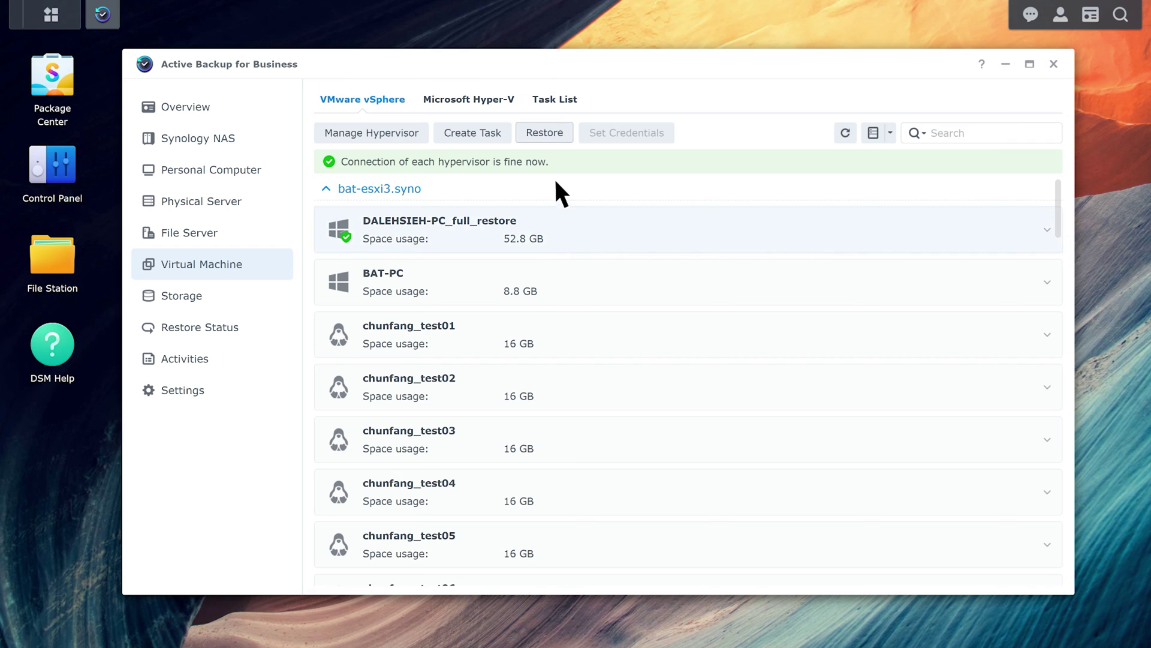
pyautogui.click(549, 134)
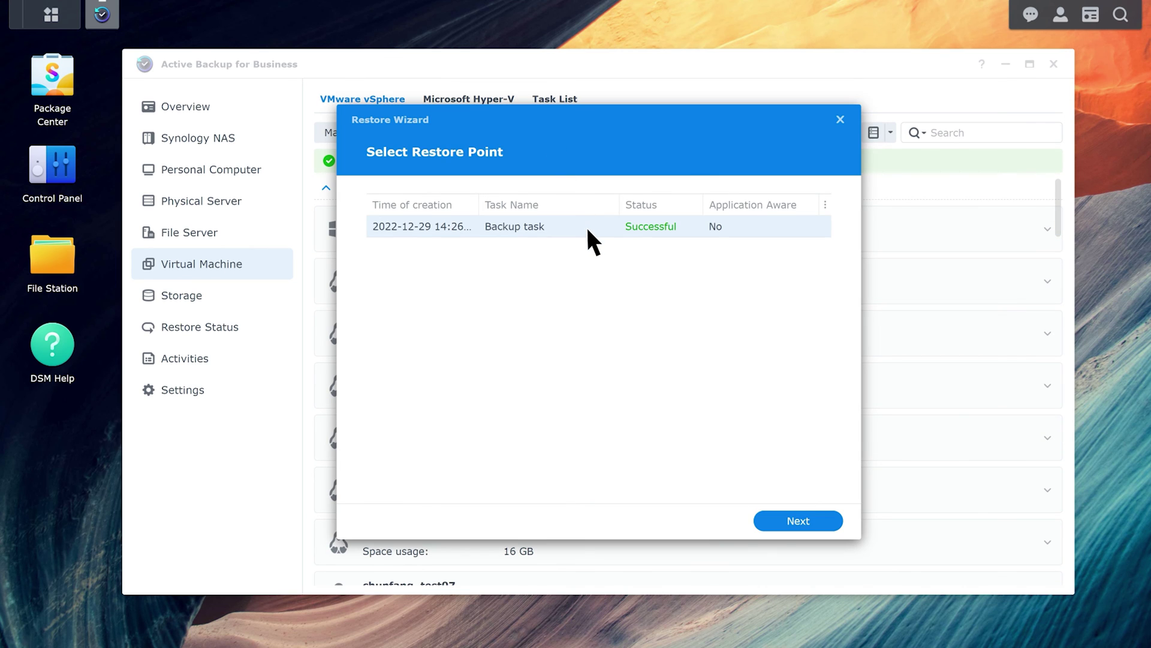
# - Choose an Instant Restore to Microsoft Hyper-V from the successful backup
pyautogui.click(817, 519)
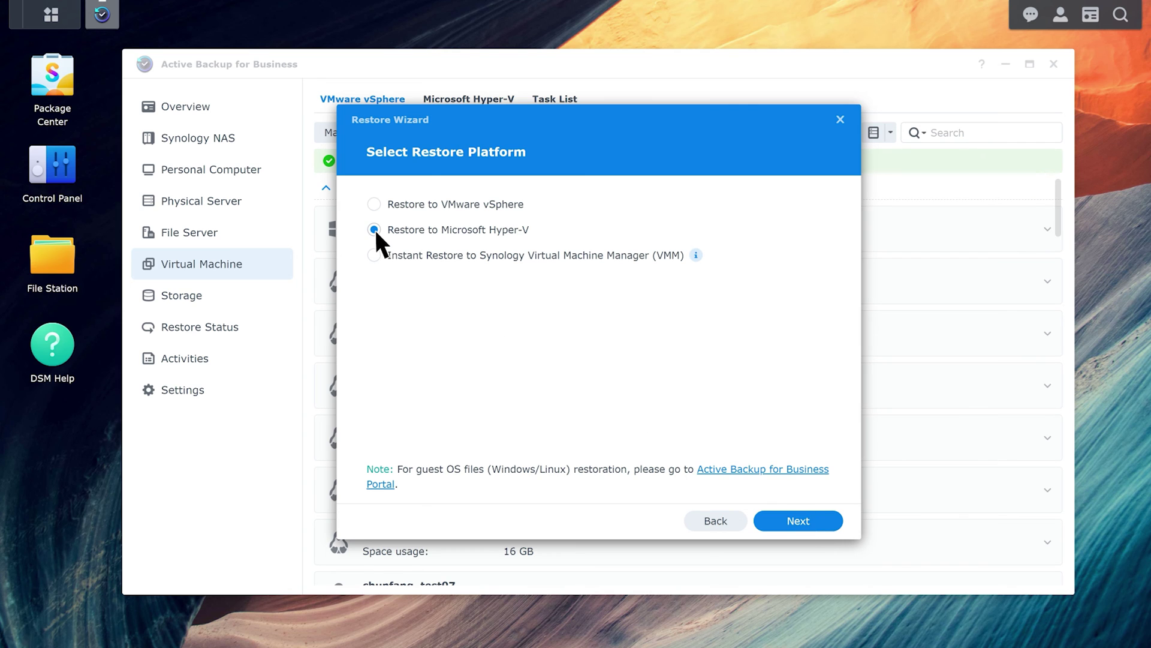
pyautogui.click(824, 528)
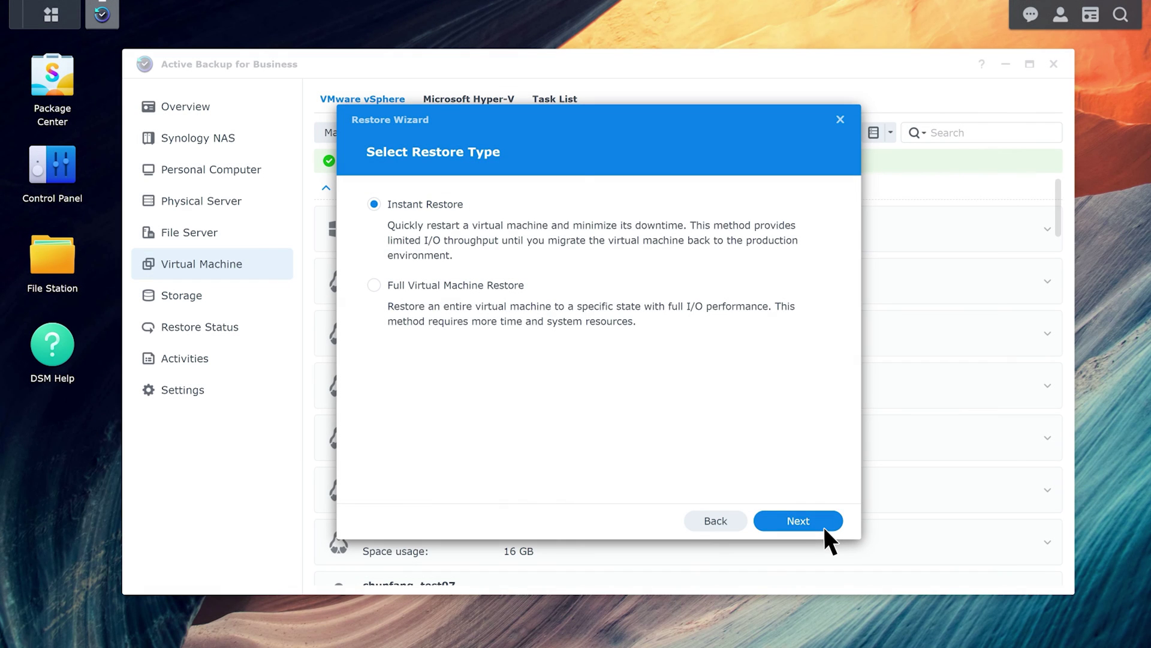
pyautogui.click(824, 527)
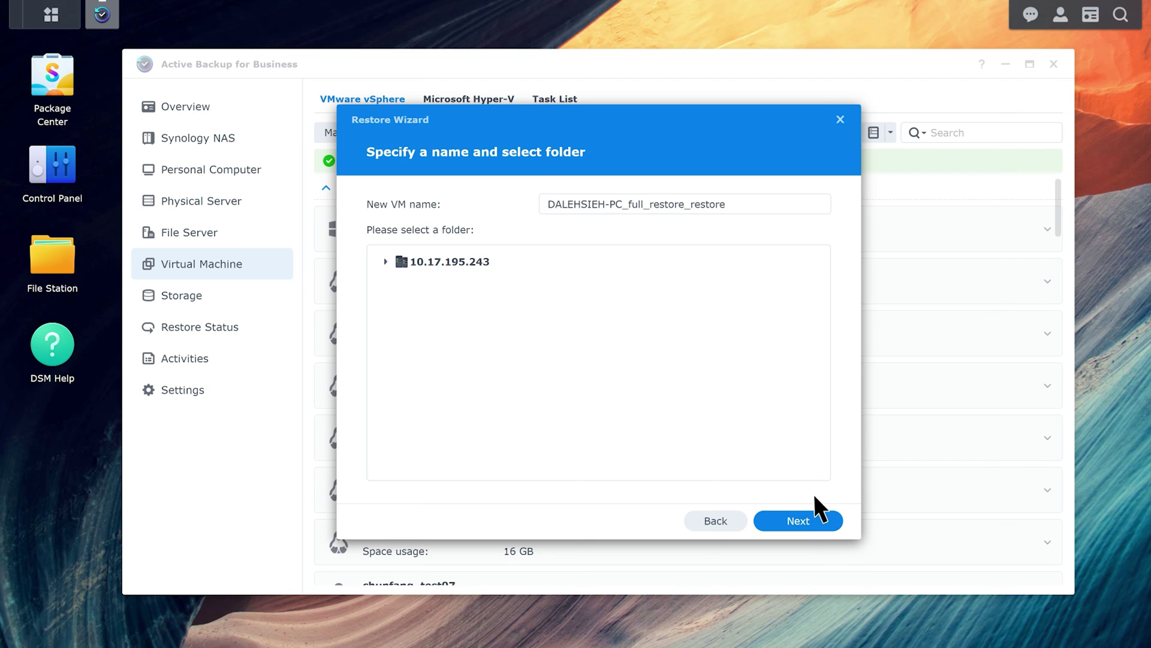
# - Name the new VM 'Restore' and place it on the d: drive of host 10.17.195.243
pyautogui.click(728, 211)
pyautogui.press('BackSpace')
pyautogui.press('BackSpace')
pyautogui.press('BackSpace')
pyautogui.press('BackSpace')
pyautogui.press('BackSpace')
pyautogui.press('BackSpace')
pyautogui.press('BackSpace')
pyautogui.press('BackSpace')
pyautogui.press('BackSpace')
pyautogui.press('BackSpace')
pyautogui.press('BackSpace')
pyautogui.press('BackSpace')
pyautogui.press('BackSpace')
pyautogui.press('BackSpace')
pyautogui.press('BackSpace')
pyautogui.press('BackSpace')
pyautogui.press('BackSpace')
pyautogui.press('BackSpace')
pyautogui.press('BackSpace')
pyautogui.press('BackSpace')
pyautogui.write('Restore')
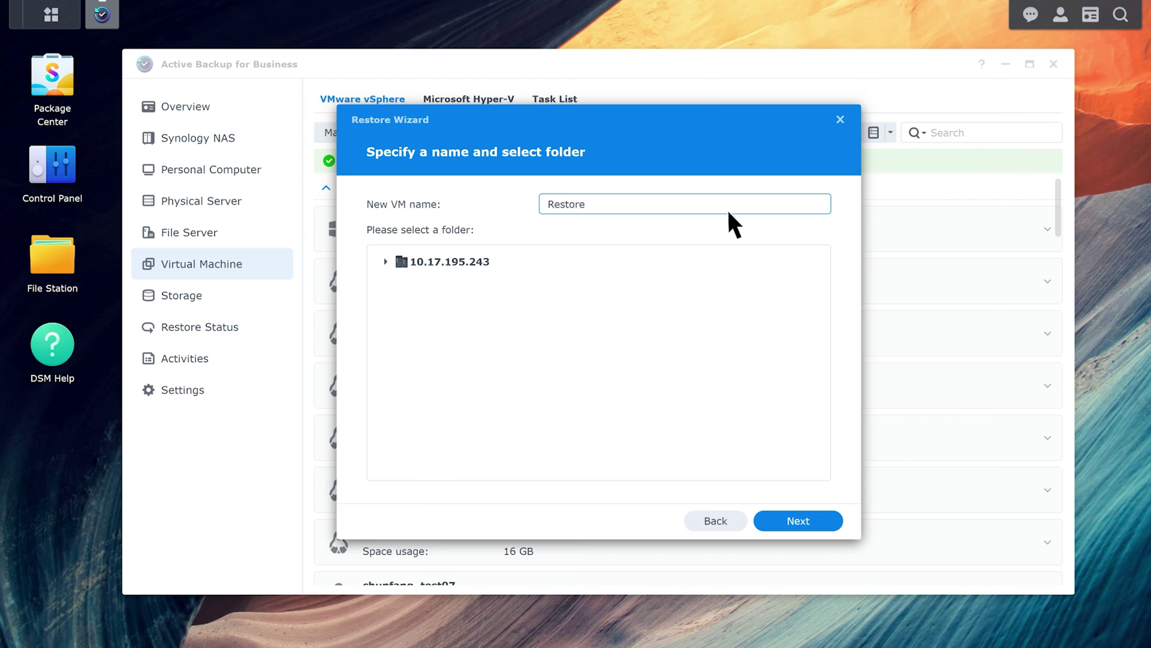
pyautogui.click(507, 264)
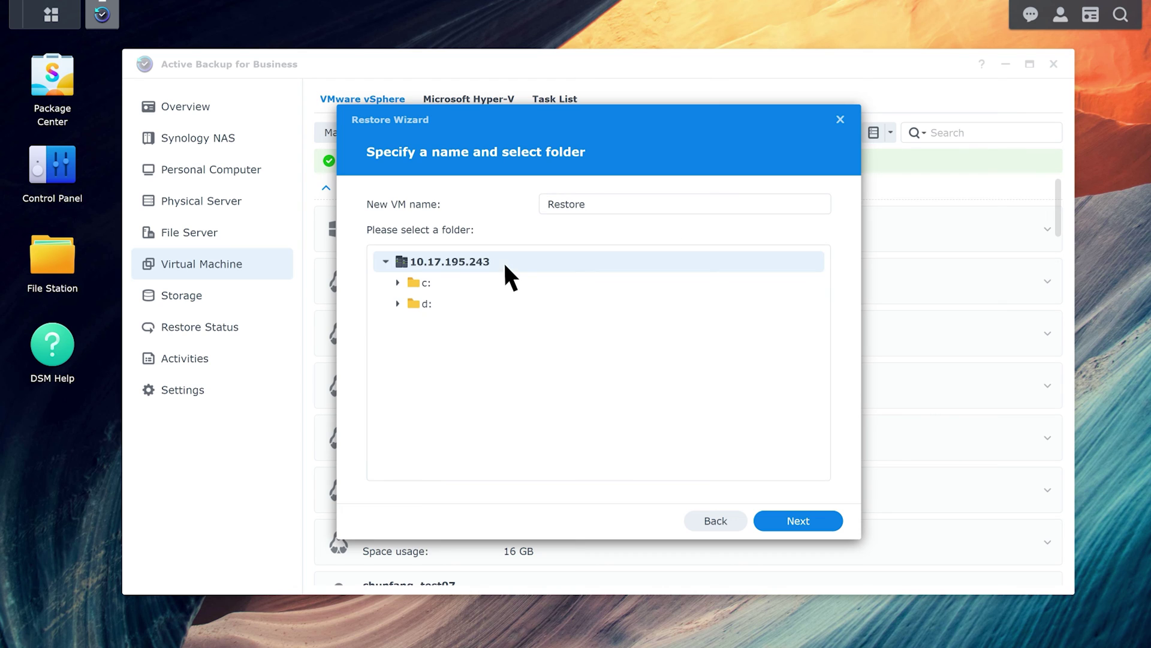
pyautogui.click(434, 304)
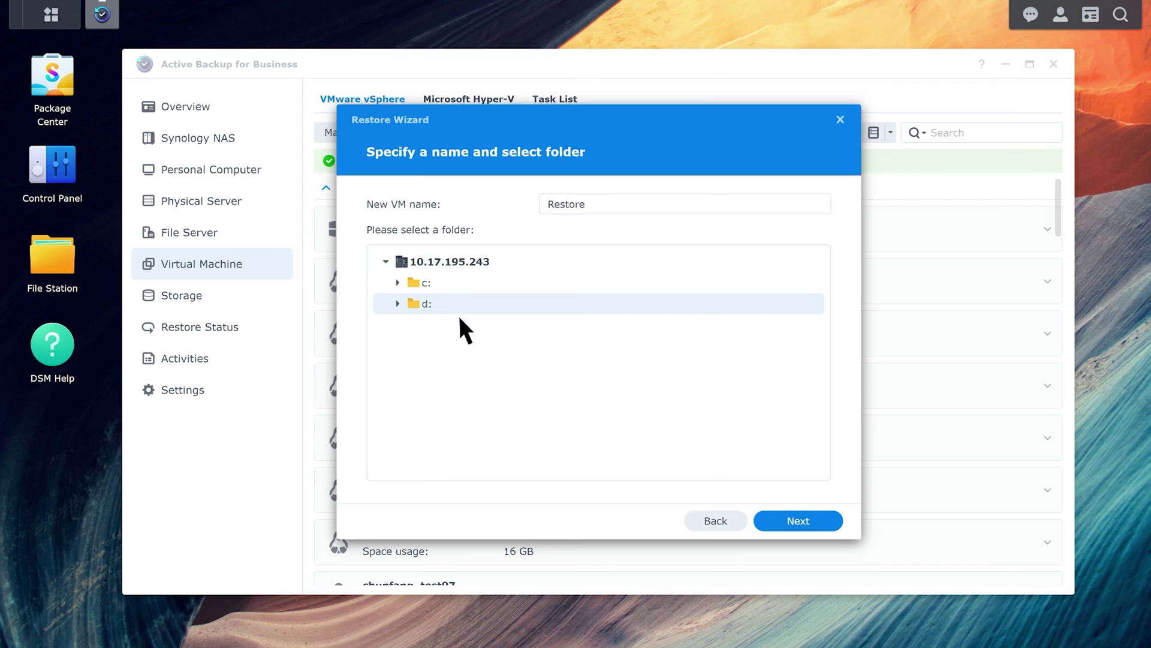
pyautogui.click(812, 519)
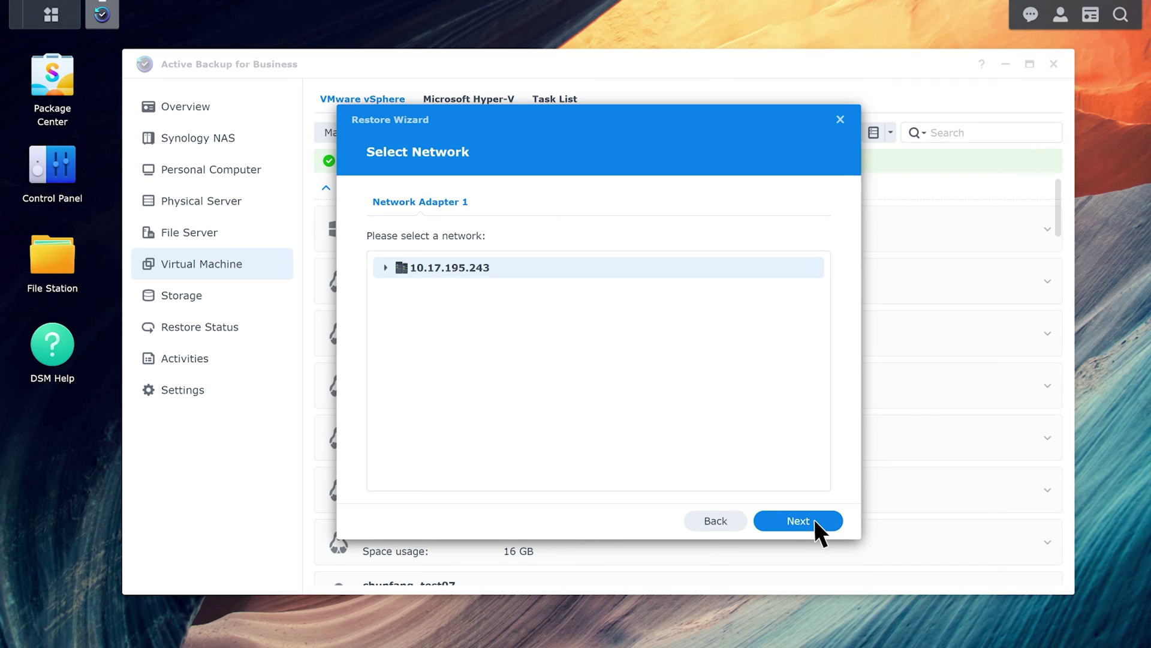
# - Connect the VM's network to the Intel X540-T1 Virtual Switch
pyautogui.click(496, 267)
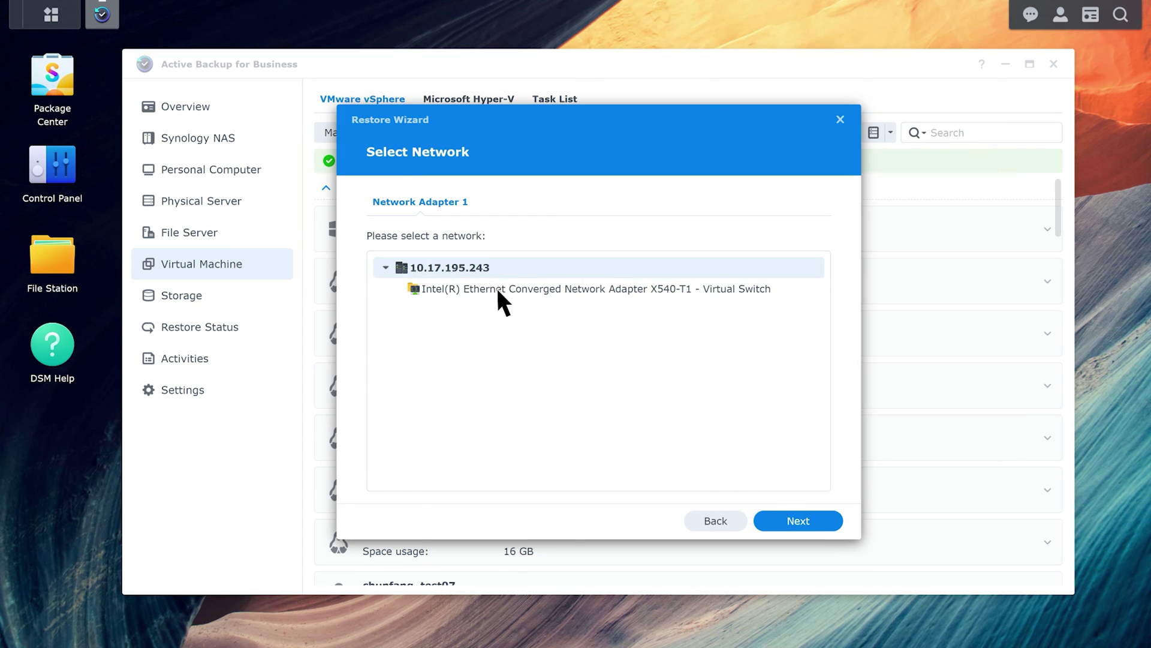
pyautogui.click(497, 287)
pyautogui.click(810, 518)
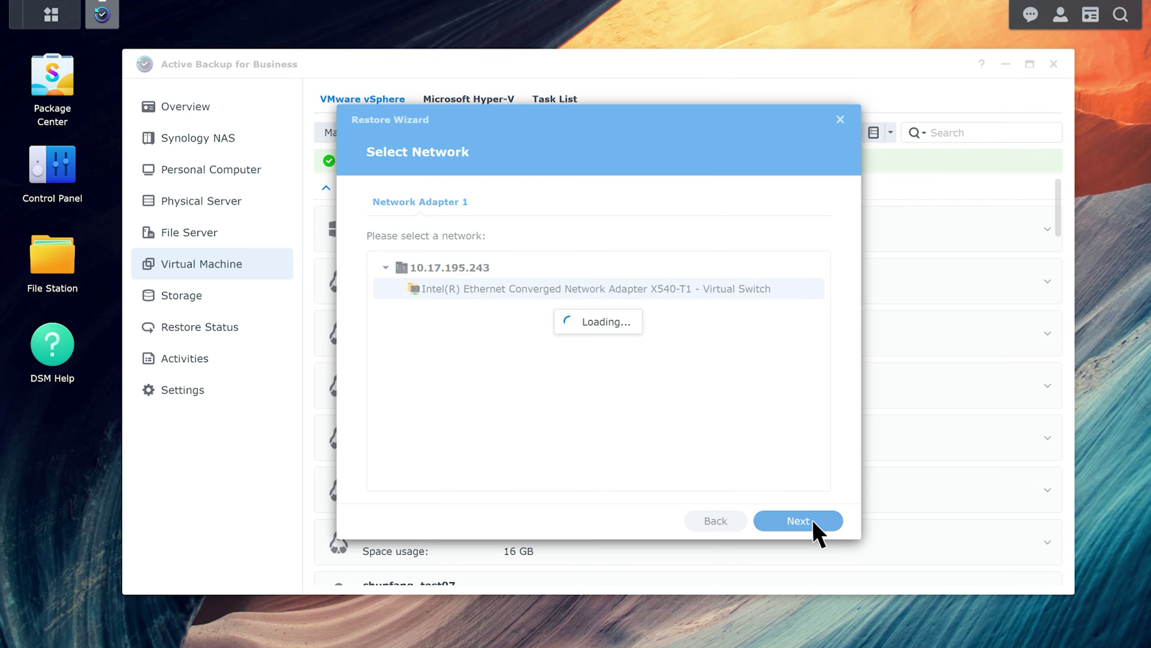
# - Confirm the restore summary and select the new Instant restore task in Restore Status
pyautogui.click(809, 520)
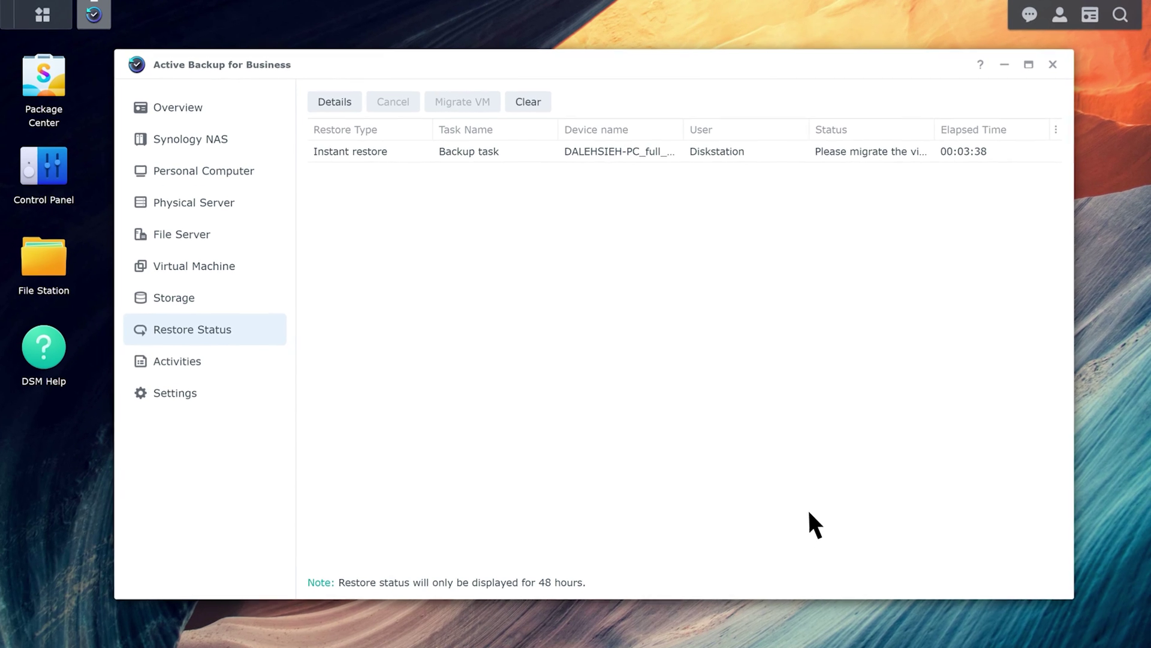
pyautogui.click(776, 148)
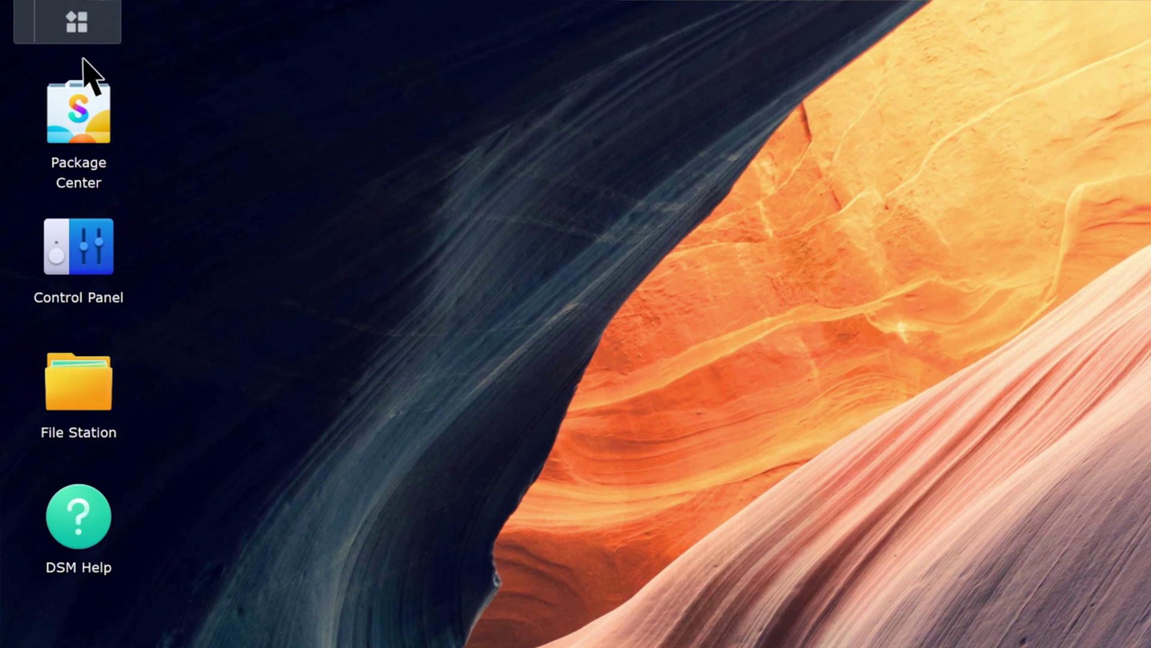
pyautogui.click(52, 16)
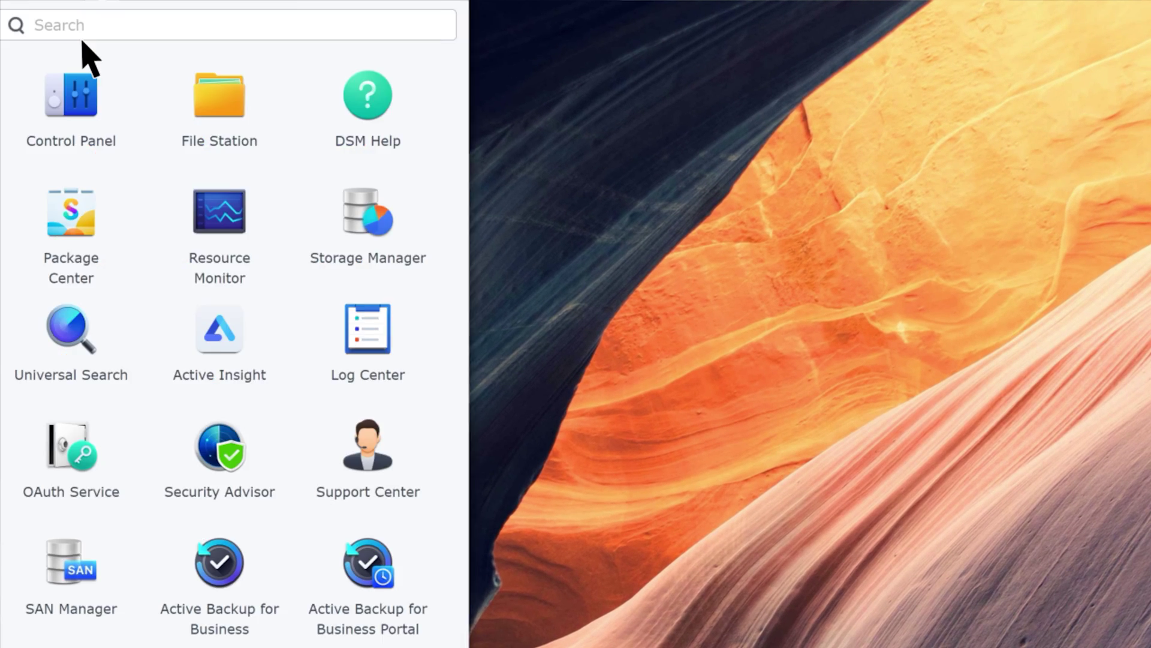
pyautogui.click(223, 577)
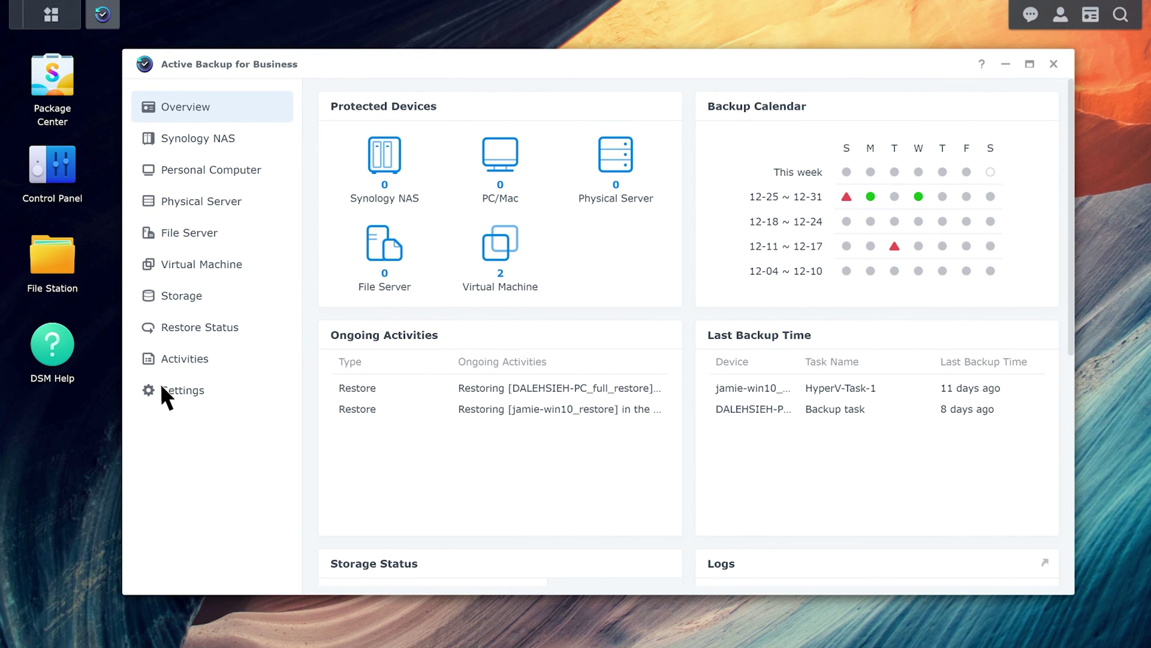
pyautogui.click(192, 271)
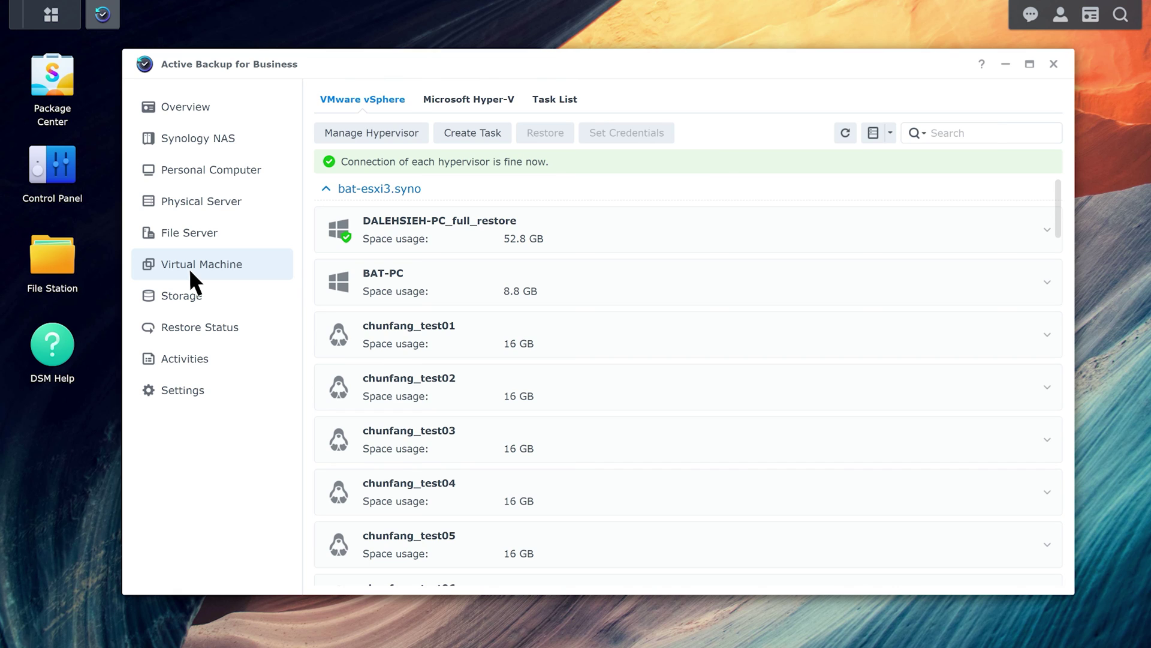
pyautogui.click(570, 242)
pyautogui.click(554, 137)
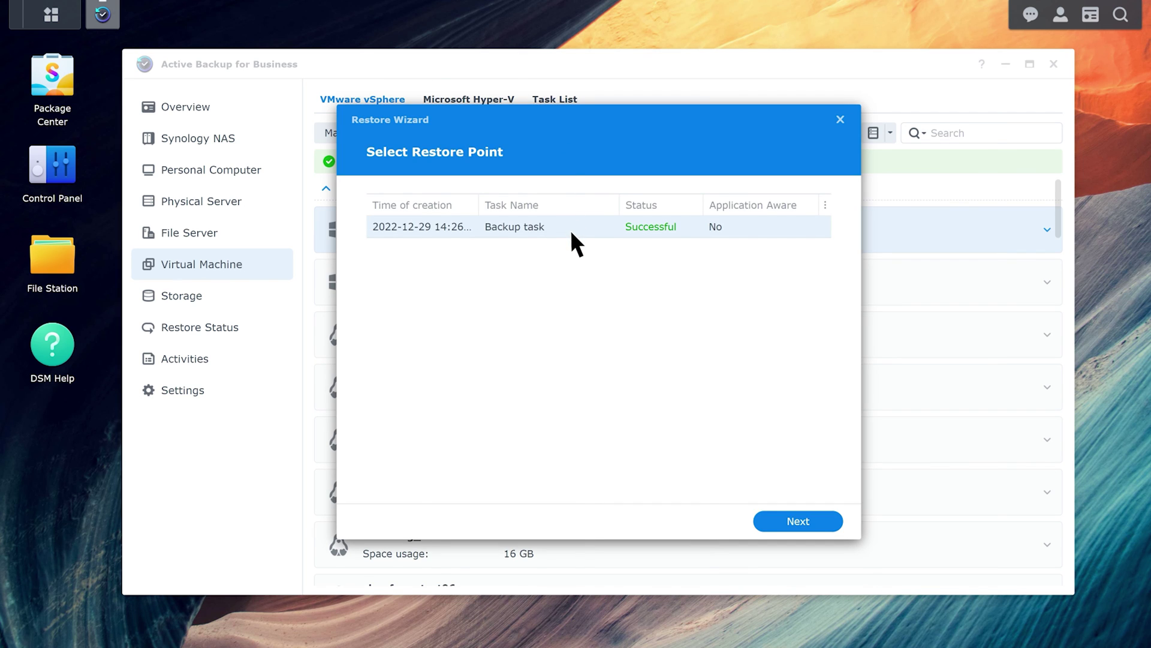
pyautogui.click(818, 520)
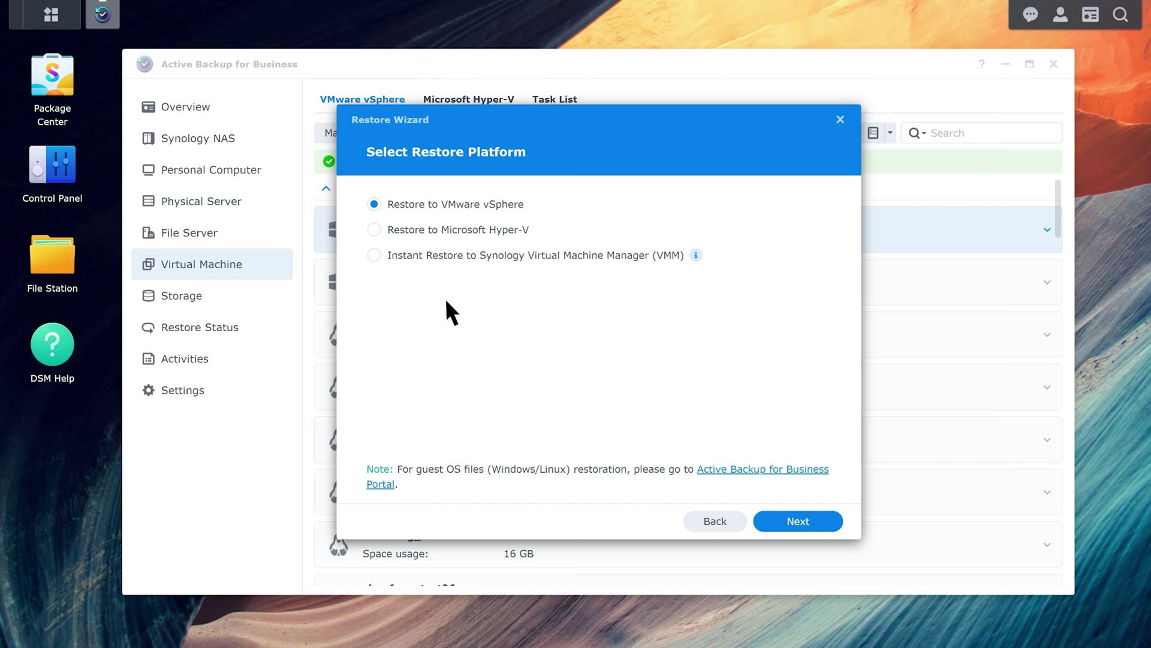
# - Choose Instant Restore to Synology VMM on Diskstation storage, keeping the default specs and disk sizes
pyautogui.click(374, 255)
pyautogui.click(806, 520)
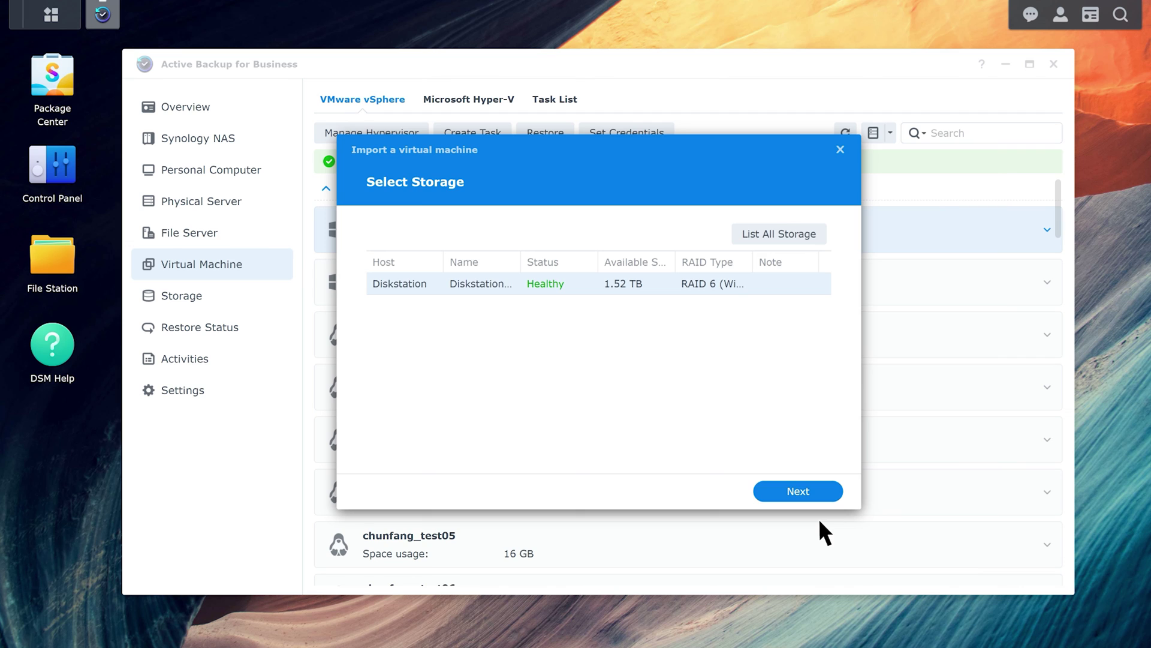
pyautogui.click(818, 494)
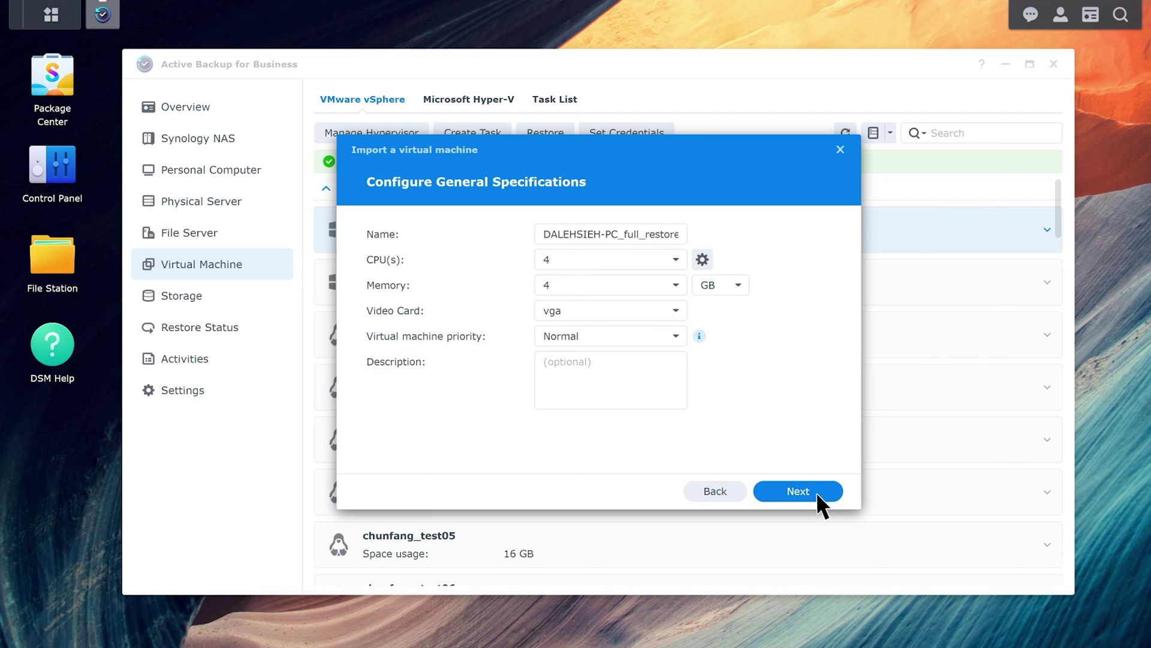
pyautogui.click(817, 493)
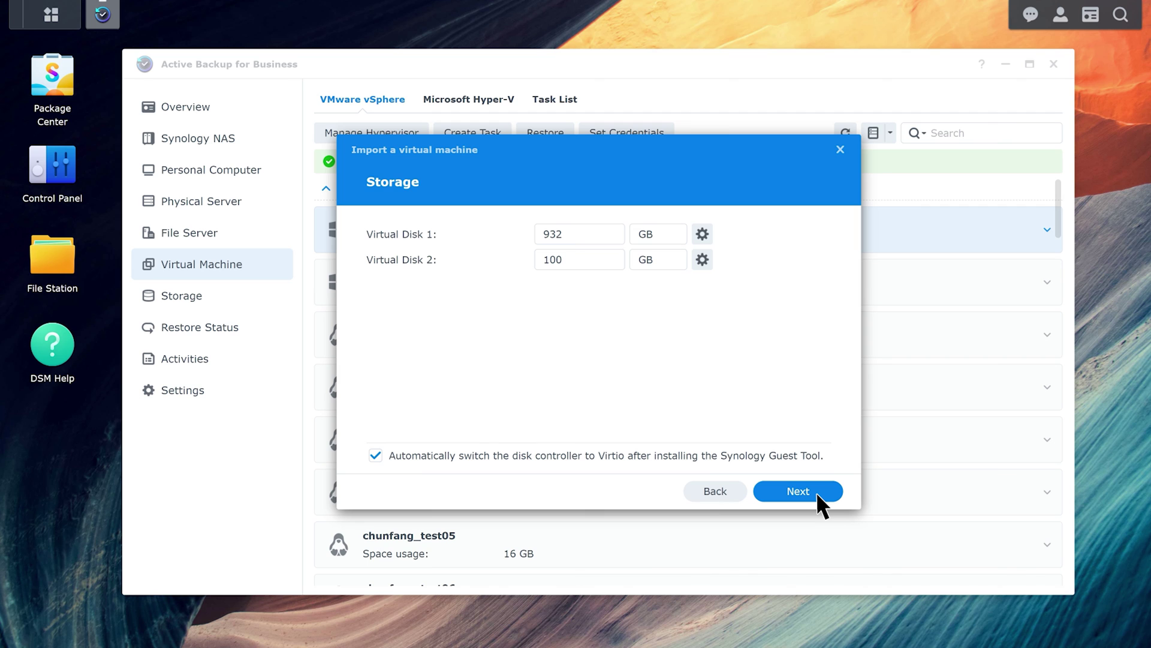
pyautogui.click(817, 493)
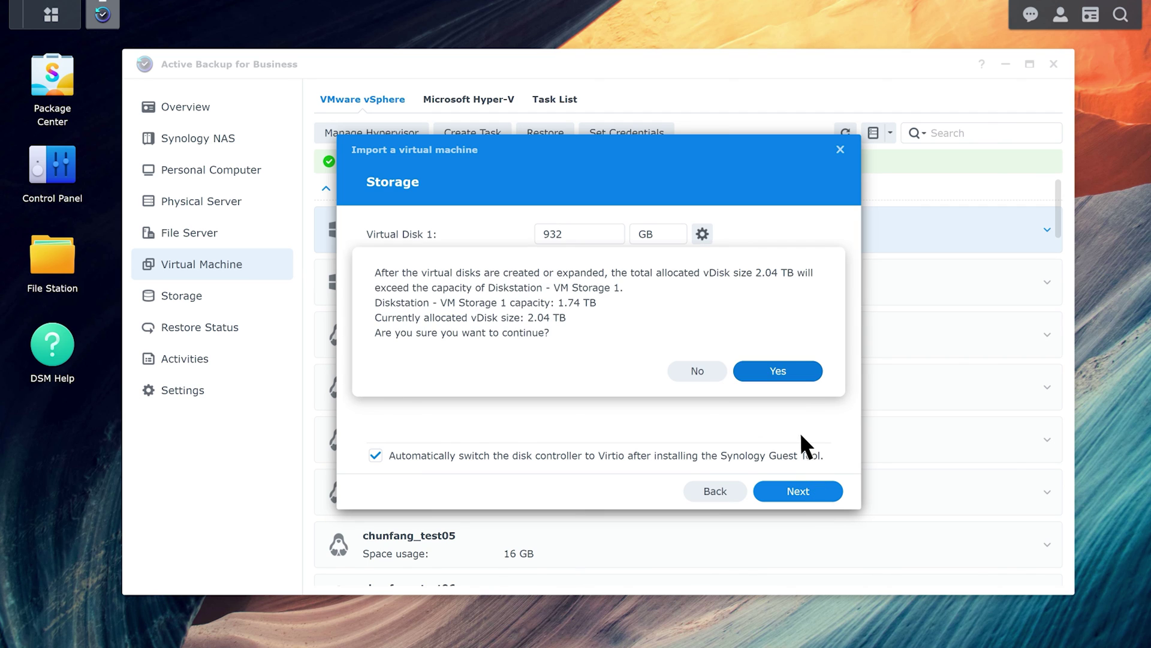
pyautogui.click(780, 372)
# - Allow admin to manage the VM's power and finish the import
pyautogui.click(817, 493)
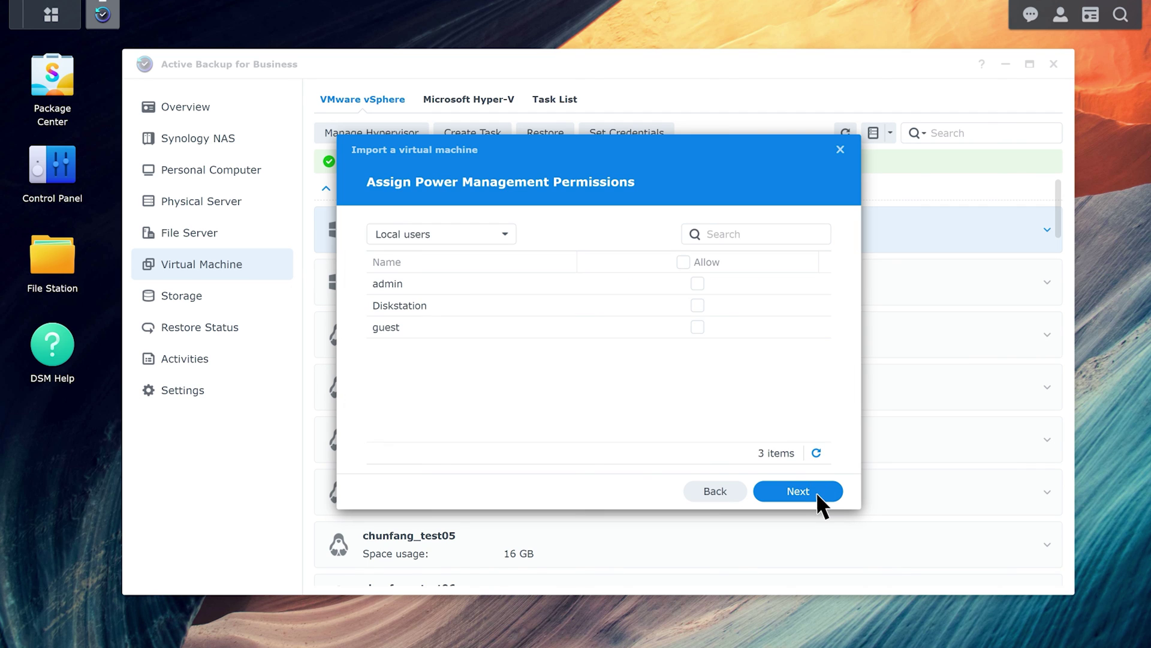
pyautogui.click(697, 283)
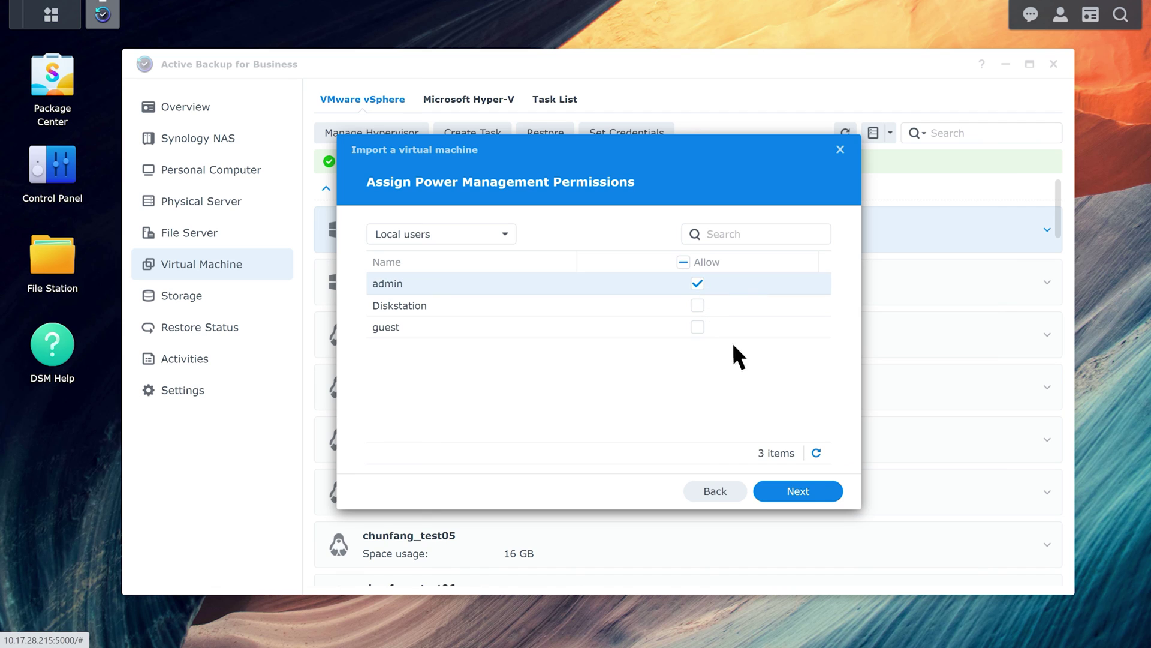
pyautogui.click(817, 497)
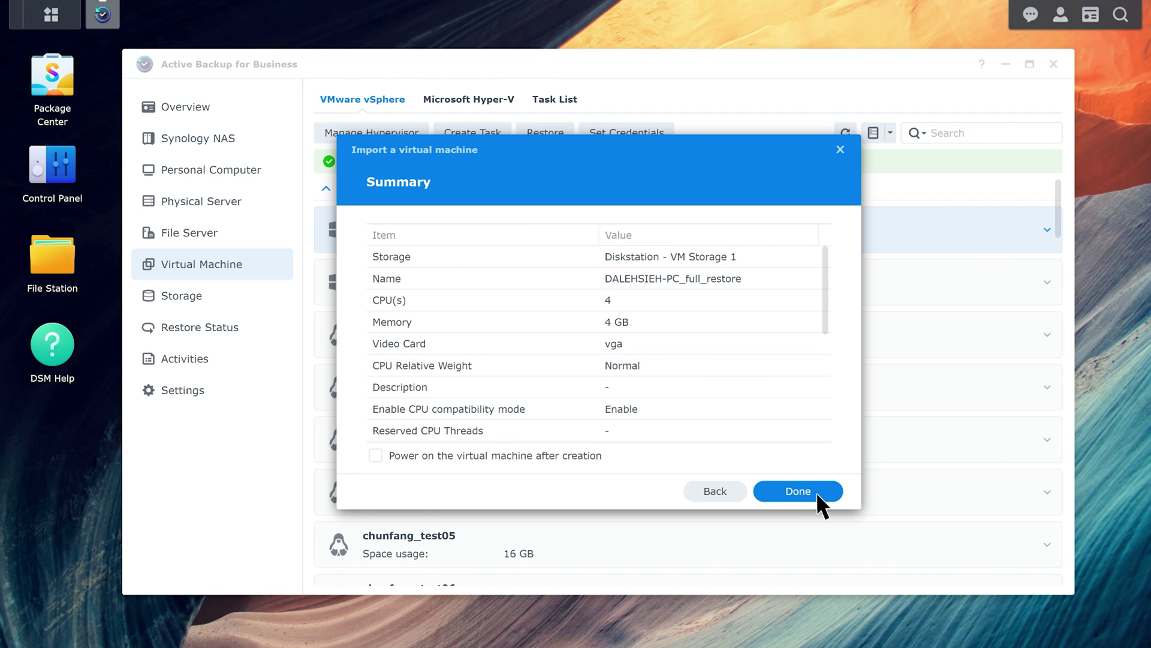
pyautogui.click(816, 492)
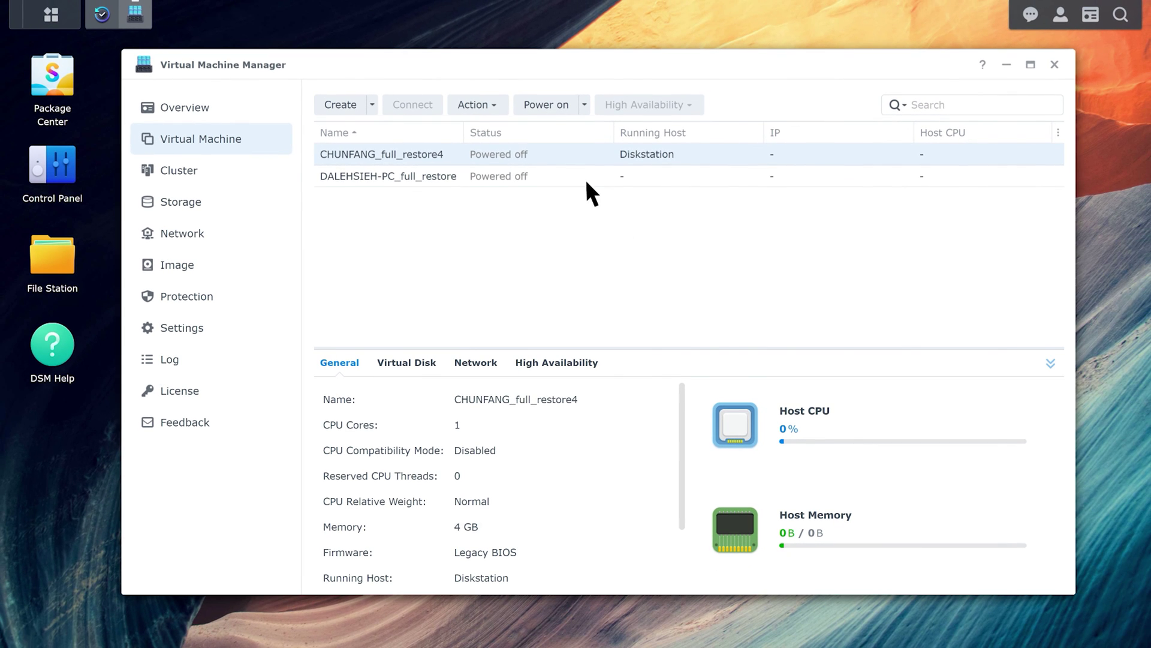
pyautogui.click(586, 177)
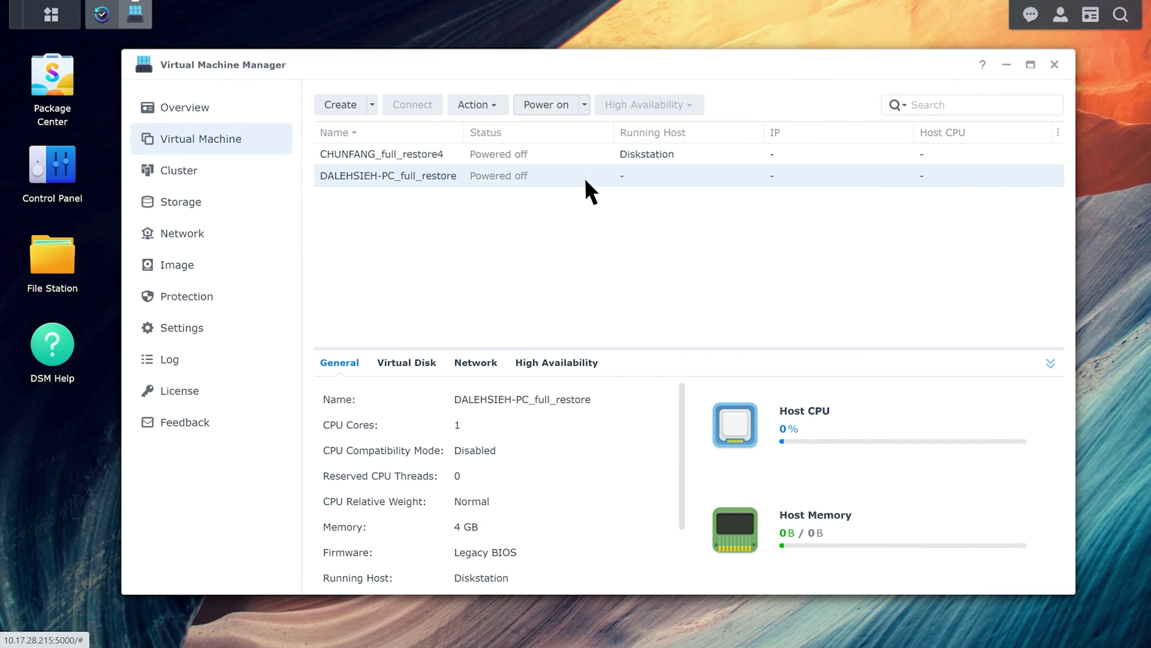
pyautogui.click(563, 105)
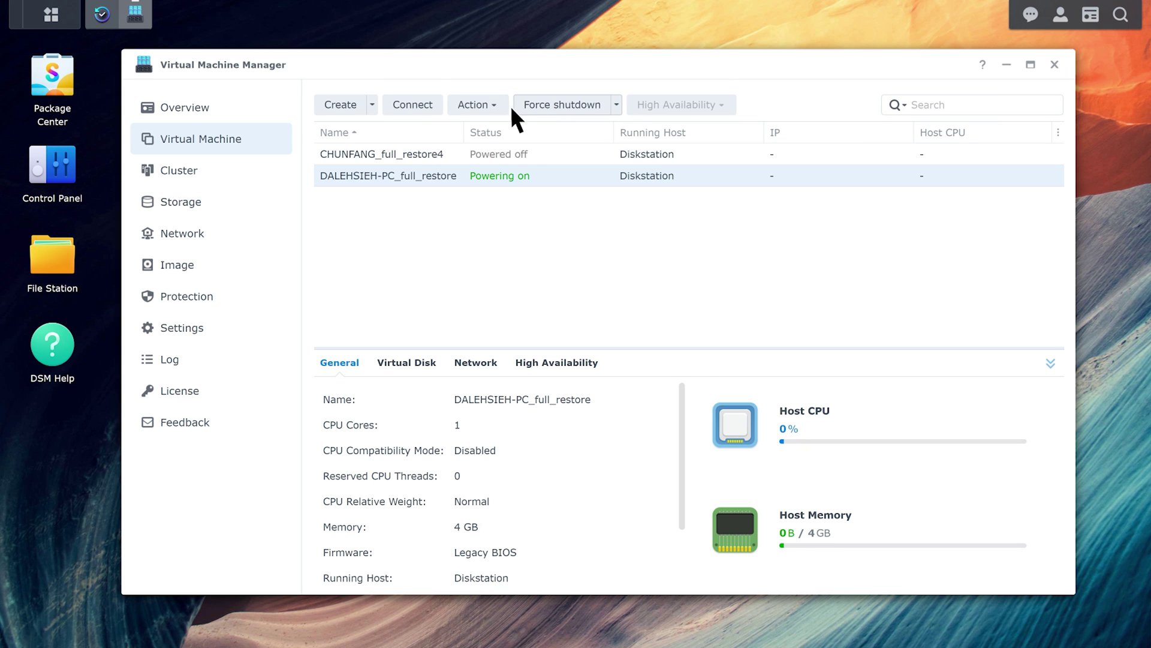
pyautogui.click(413, 105)
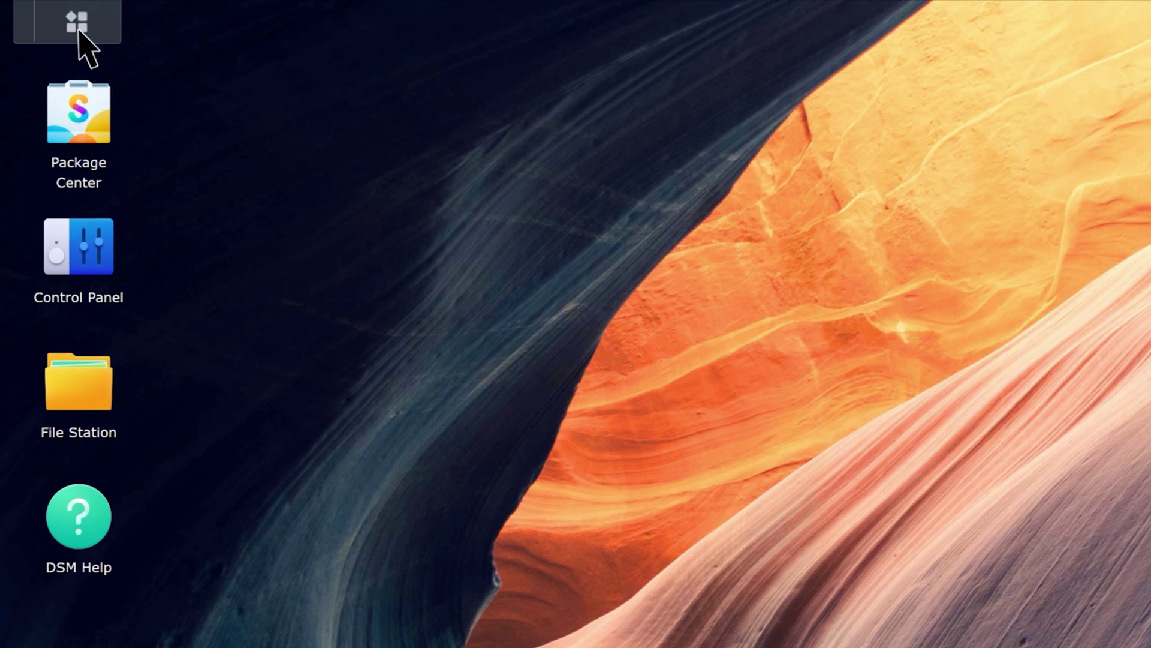
# - Reopen Active Backup for Business on Restore Status showing the Instant restore to Synology task
pyautogui.click(51, 14)
pyautogui.click(239, 563)
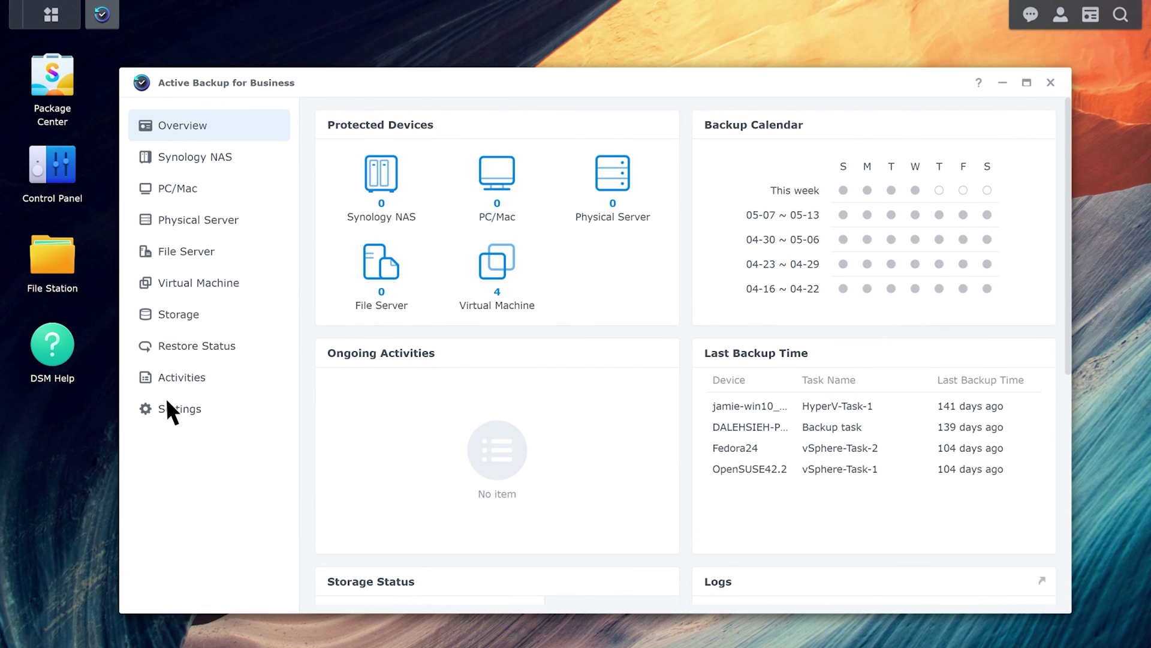
pyautogui.click(211, 349)
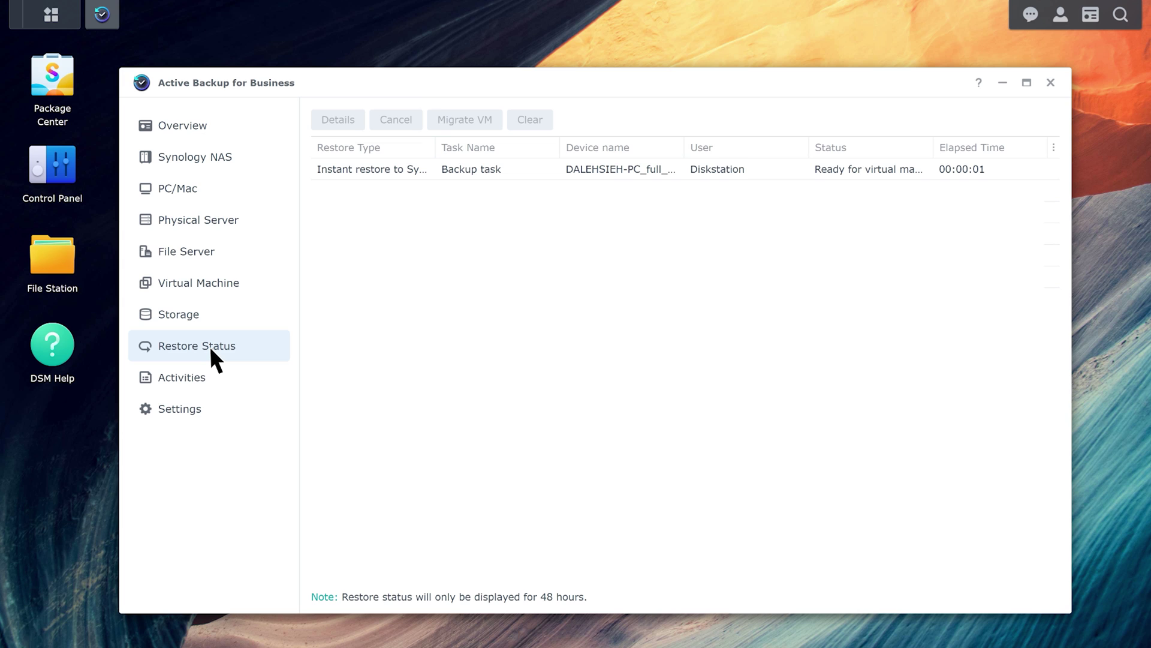